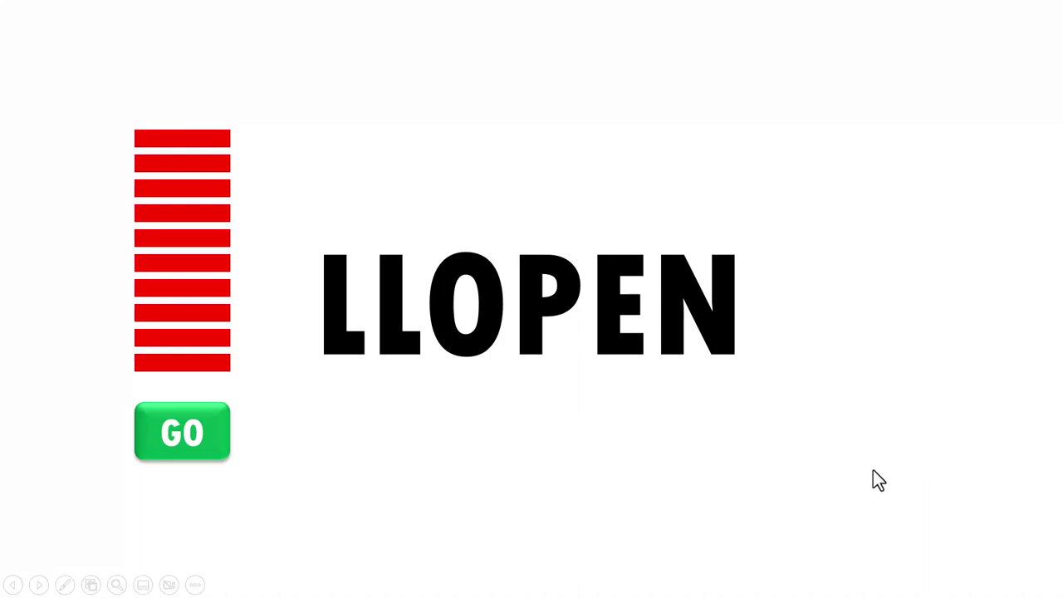
- Play the finished word-scramble demo with GO, end the show, and switch to blank Presentation1
{"action": "left_click", "coordinate": [209, 439]}
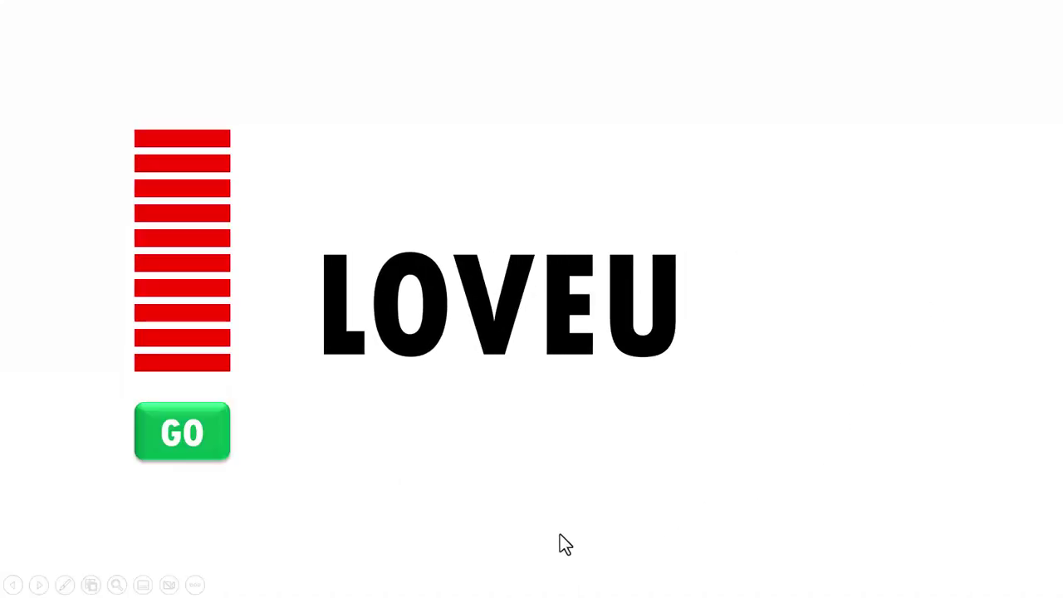
{"action": "left_click", "coordinate": [213, 441]}
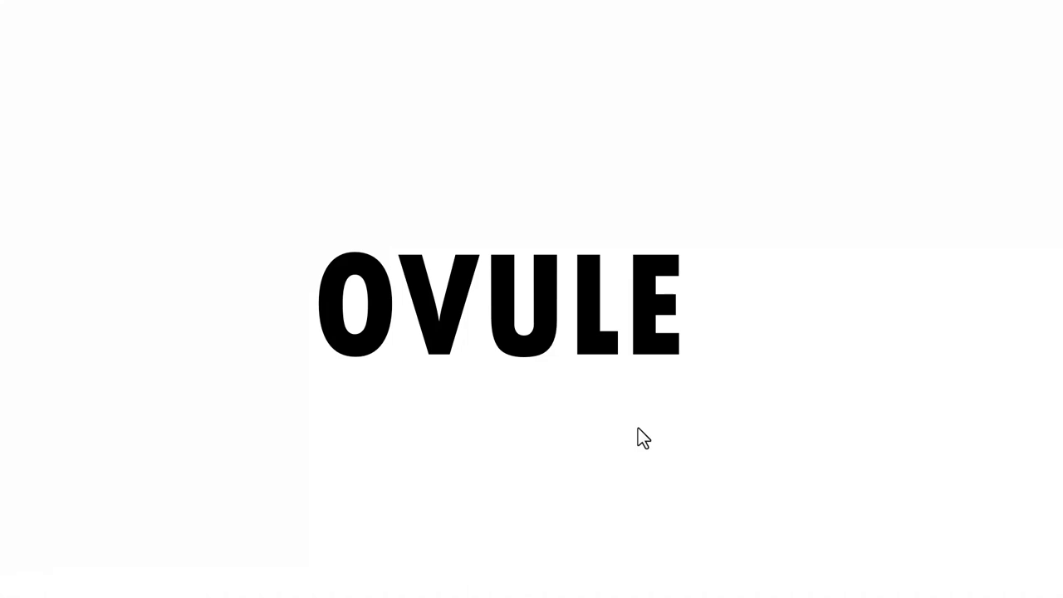
{"action": "key", "text": "Escape"}
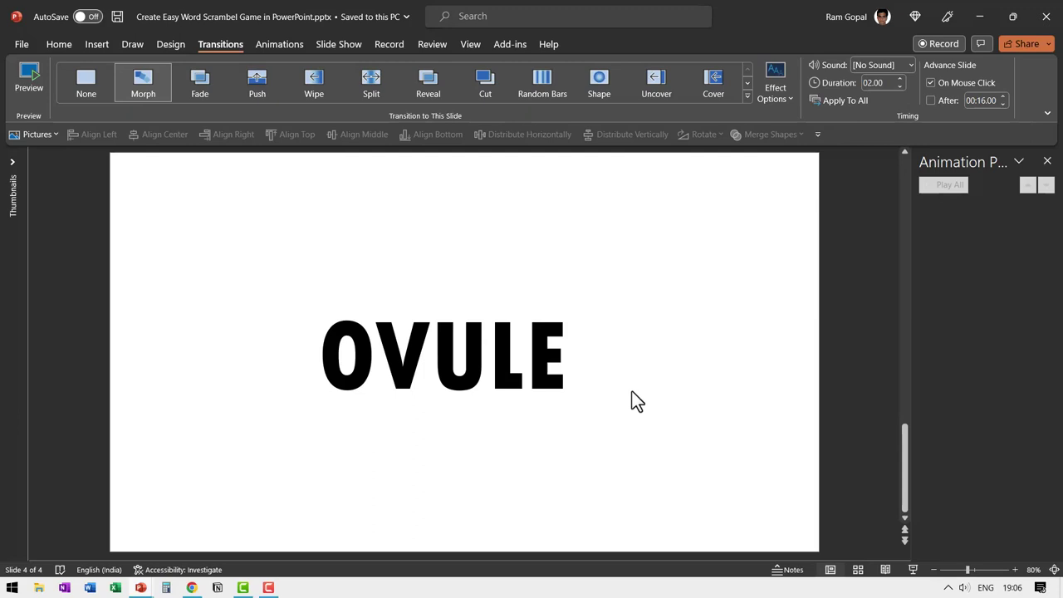
{"action": "key", "text": "alt+Tab"}
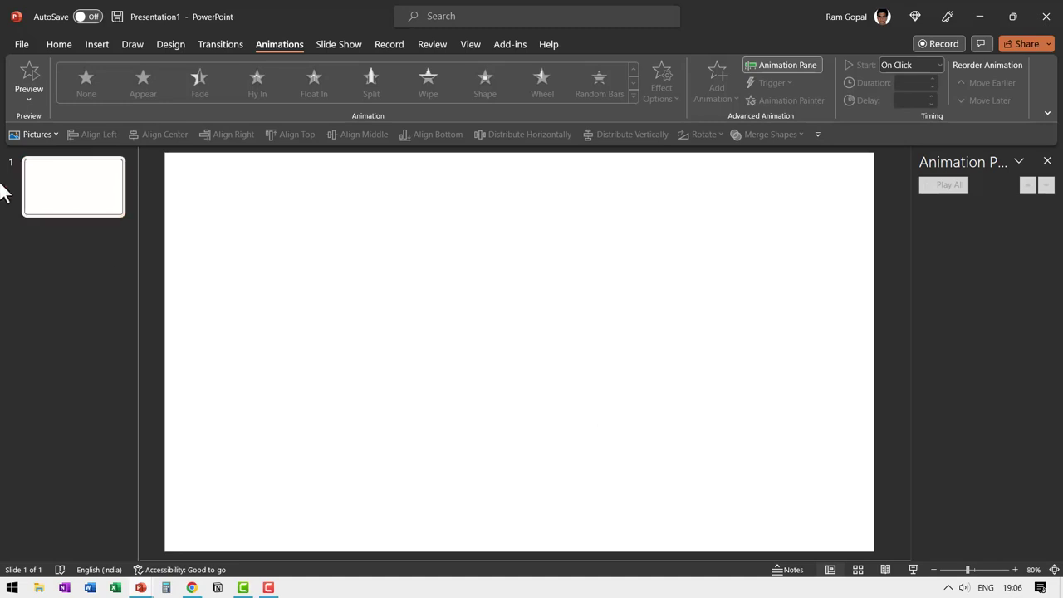
- Draw a small light-grey rectangle bar near the slide's upper left and set its outline
{"action": "left_click", "coordinate": [60, 45]}
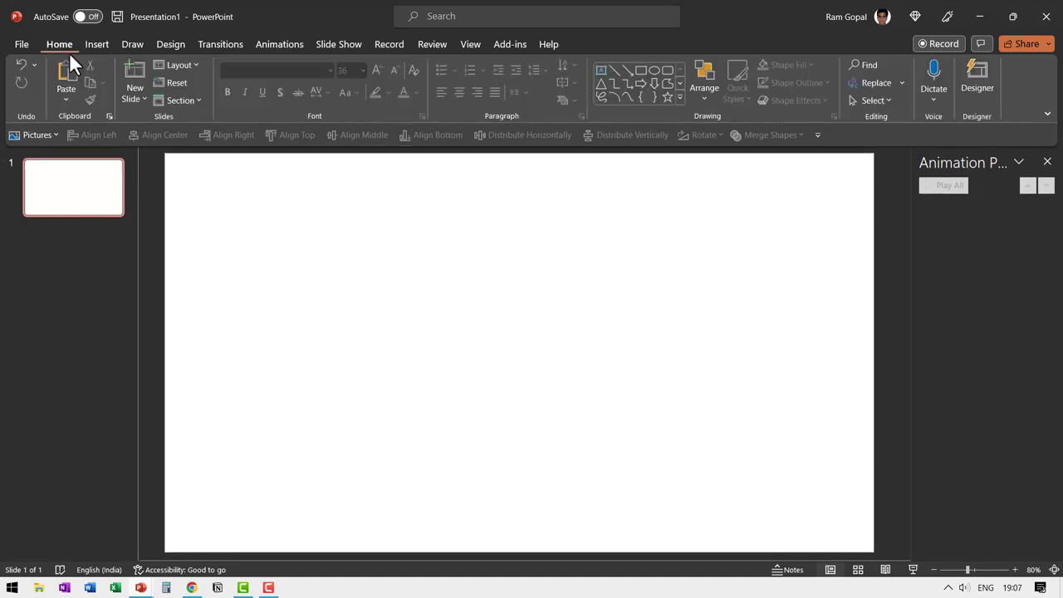
{"action": "left_click", "coordinate": [639, 69]}
{"action": "left_click_drag", "start_coordinate": [254, 251], "coordinate": [349, 277]}
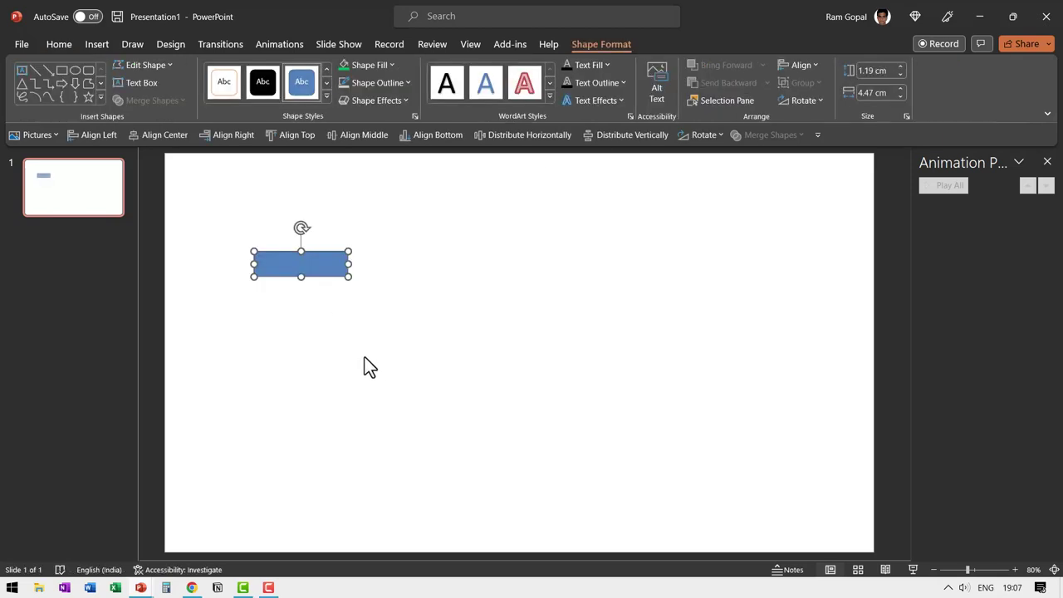
{"action": "left_click", "coordinate": [372, 63]}
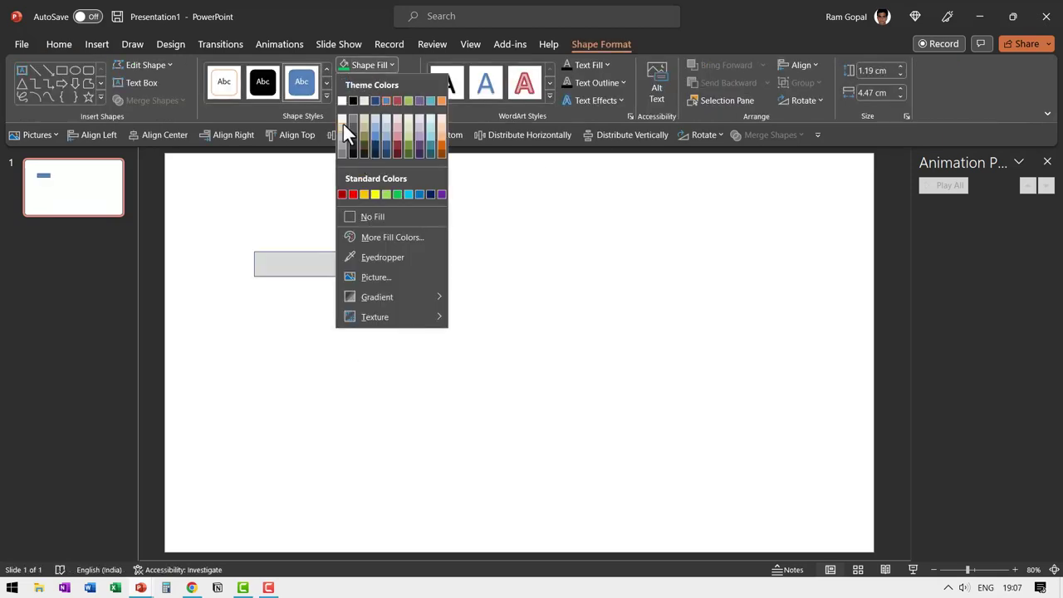
{"action": "left_click", "coordinate": [343, 127]}
{"action": "left_click", "coordinate": [378, 84]}
{"action": "left_click", "coordinate": [302, 262]}
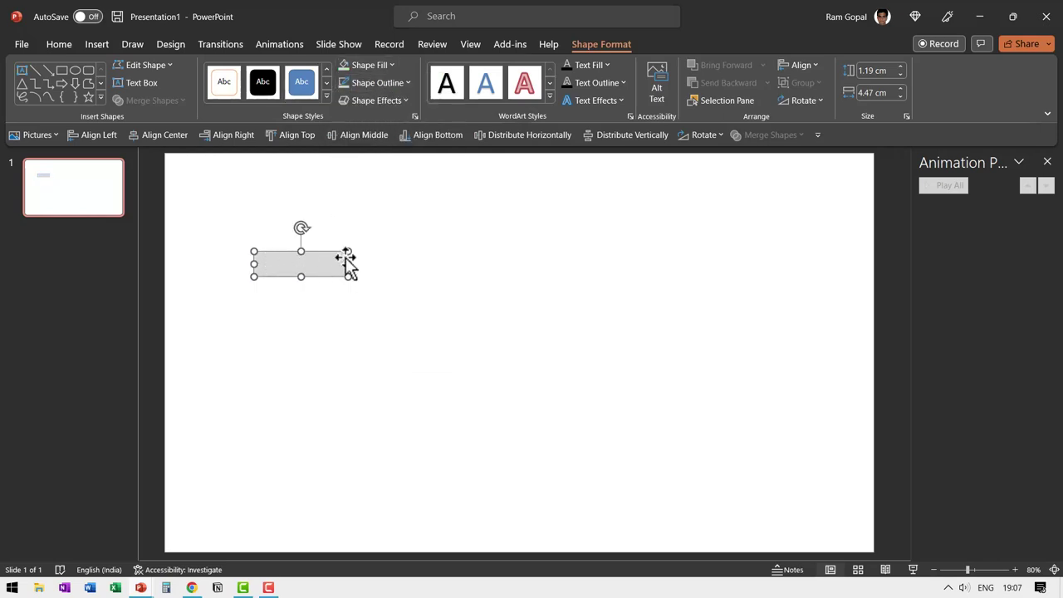
- Ctrl-drag a copy of the grey bar and fill the copy red
{"action": "left_click_drag", "start_coordinate": [323, 278], "coordinate": [290, 260]}
{"action": "left_click", "coordinate": [373, 68]}
{"action": "left_click", "coordinate": [348, 190]}
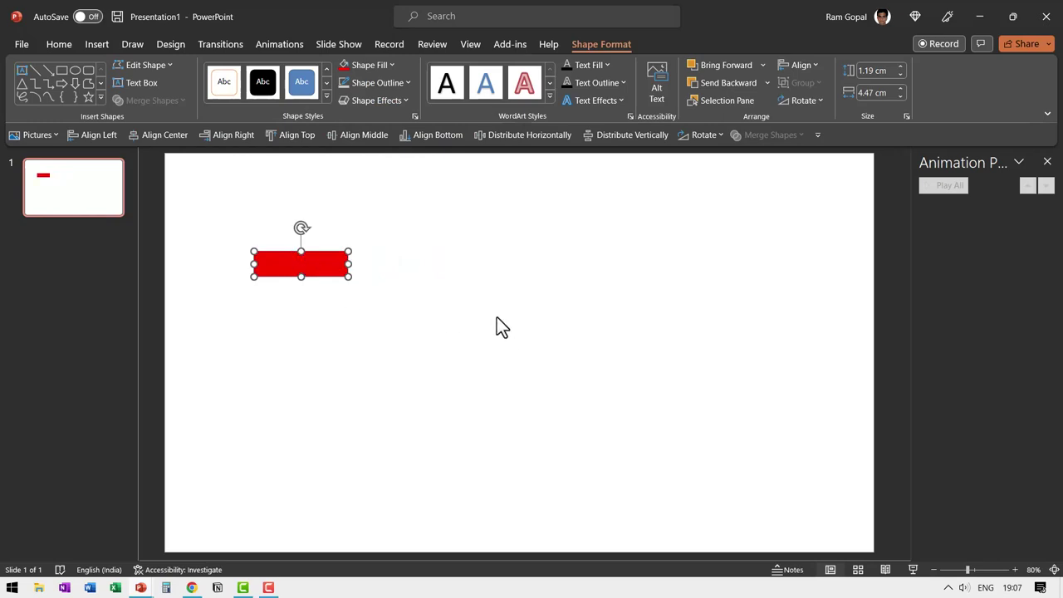
{"action": "left_click", "coordinate": [274, 46]}
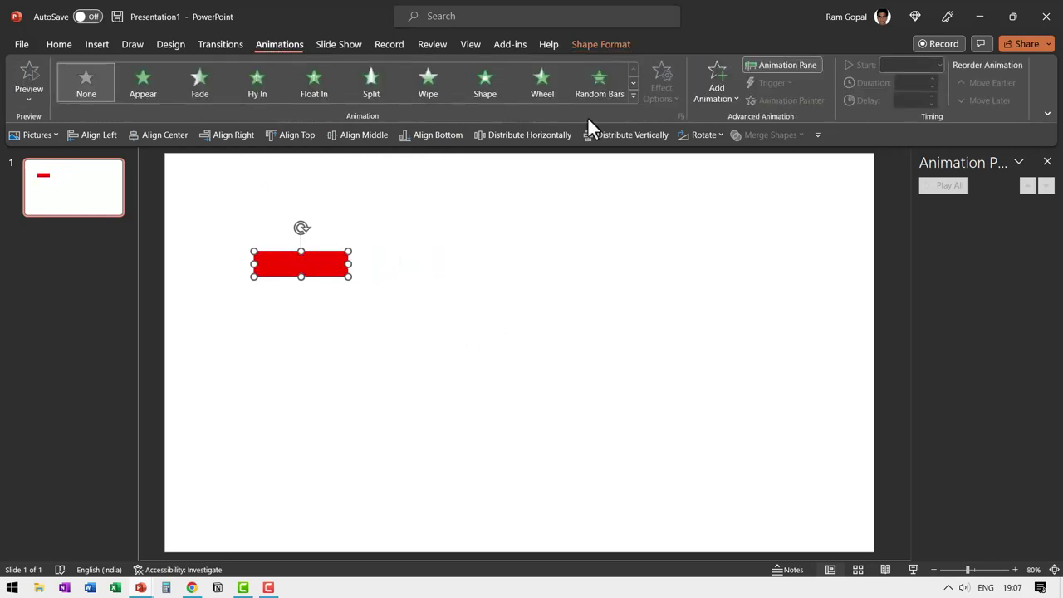
- Give the red bar a Wipe exit animation wiping From Right
{"action": "left_click", "coordinate": [635, 96]}
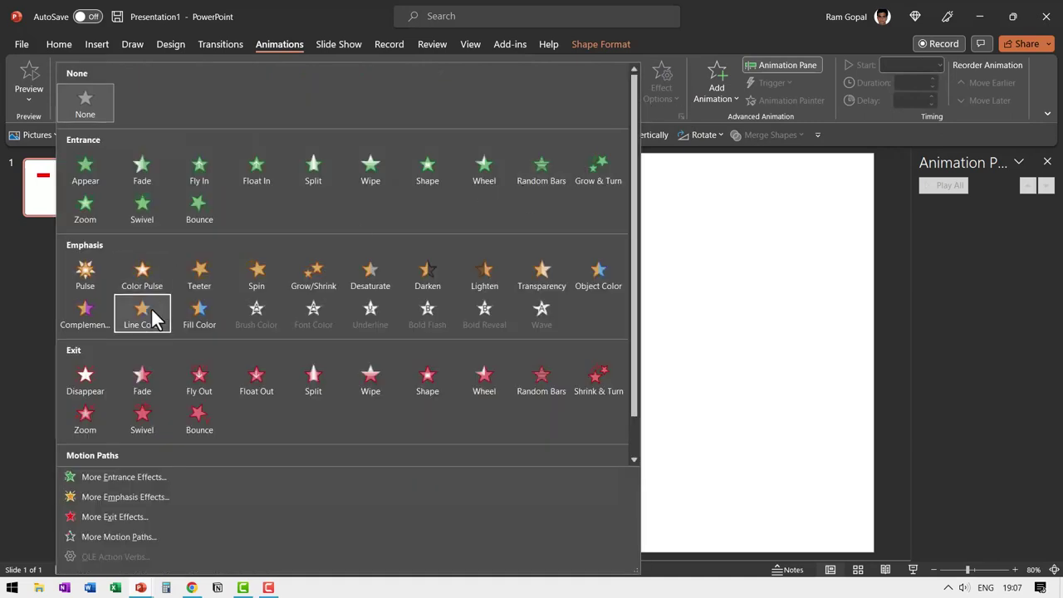
{"action": "left_click", "coordinate": [371, 386]}
{"action": "left_click", "coordinate": [663, 86]}
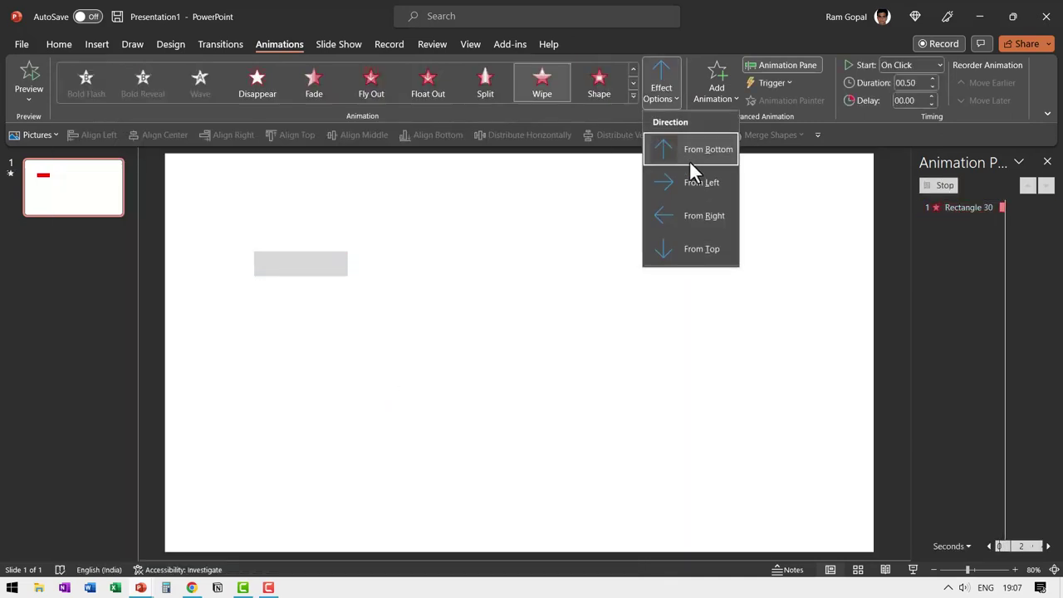
{"action": "left_click", "coordinate": [703, 215]}
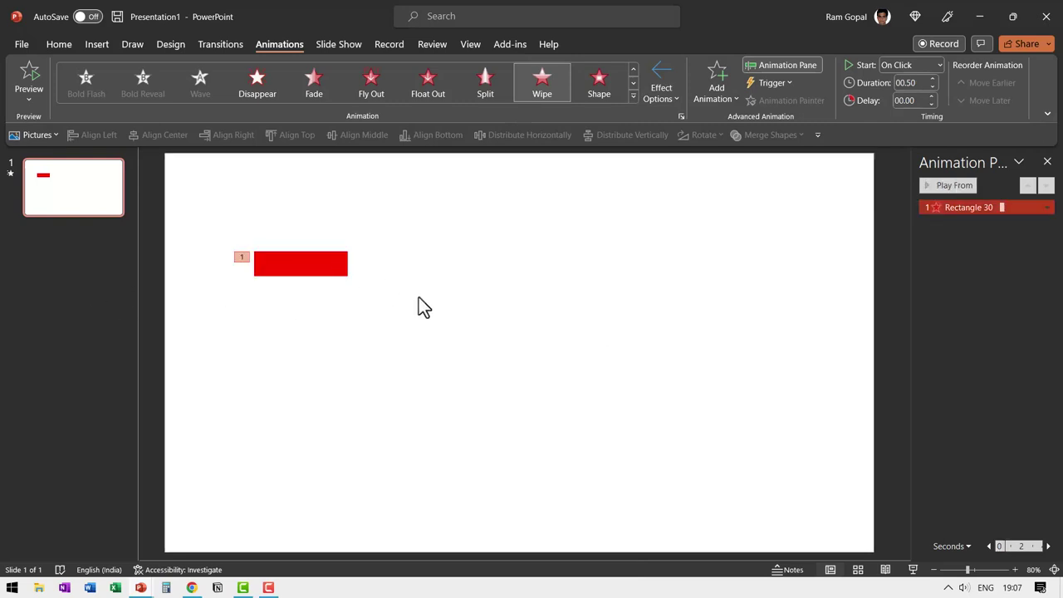
- Duplicate the animated bar with Ctrl+D into a stack of ten, then move the stack up-left
{"action": "left_click_drag", "start_coordinate": [396, 309], "coordinate": [175, 218]}
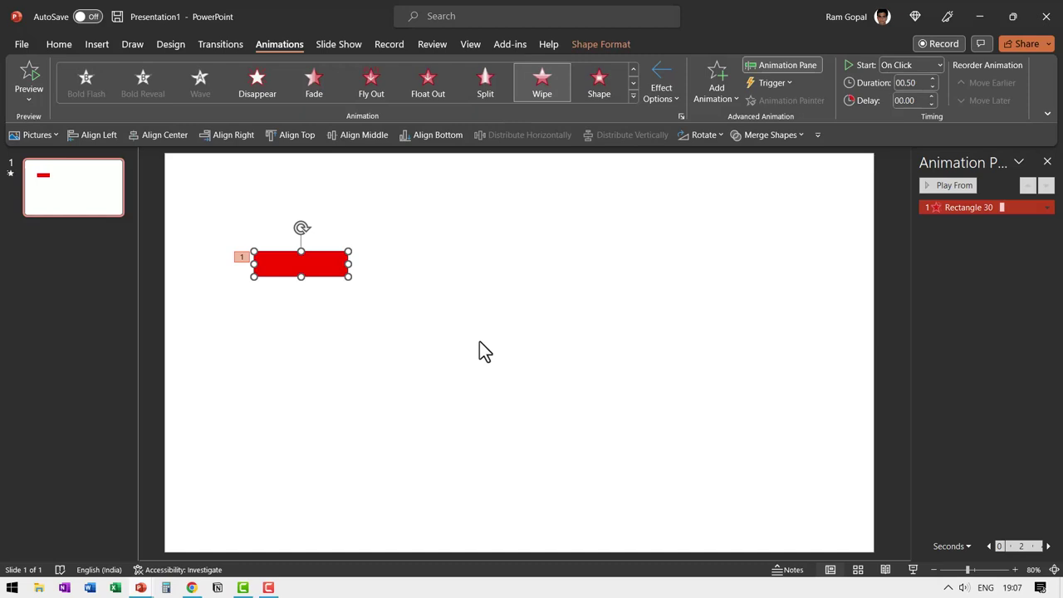
{"action": "key", "text": "ctrl+d"}
{"action": "left_click_drag", "start_coordinate": [309, 269], "coordinate": [309, 294]}
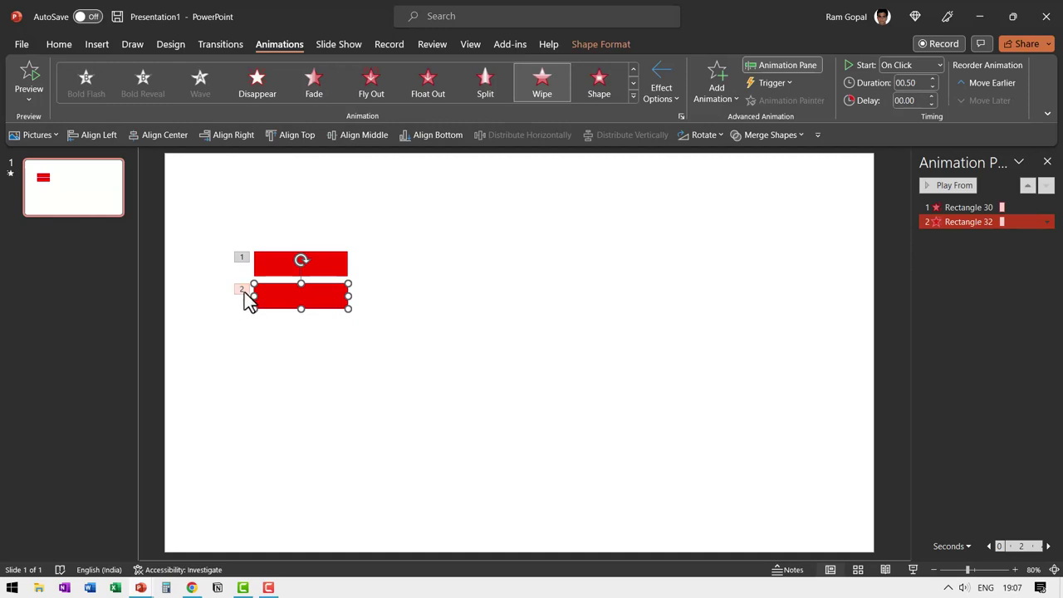
{"action": "key", "text": "ctrl+d"}
{"action": "key", "text": "ctrl+d"}
{"action": "key", "text": "ctrl+d"}
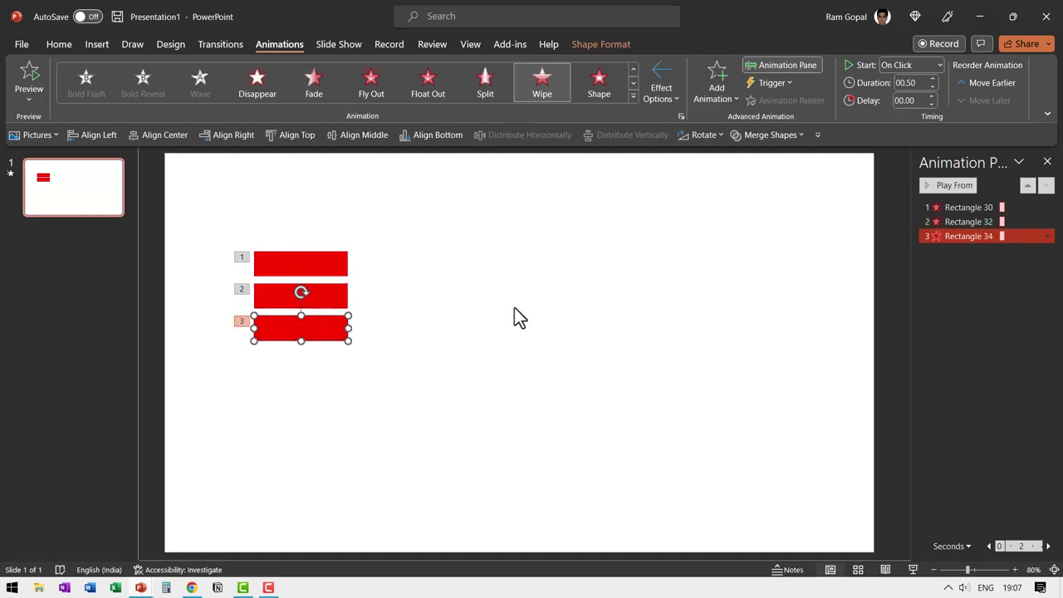
{"action": "key", "text": "ctrl+d"}
{"action": "key", "text": "ctrl+d"}
{"action": "key", "text": "ctrl+d"}
{"action": "key", "text": "ctrl+d"}
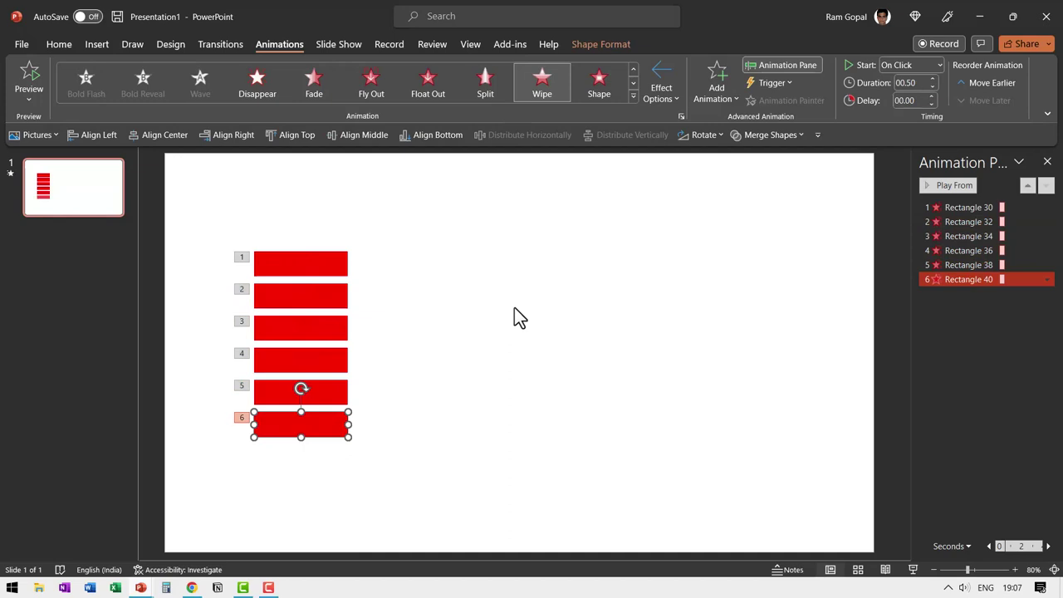
{"action": "key", "text": "ctrl+d"}
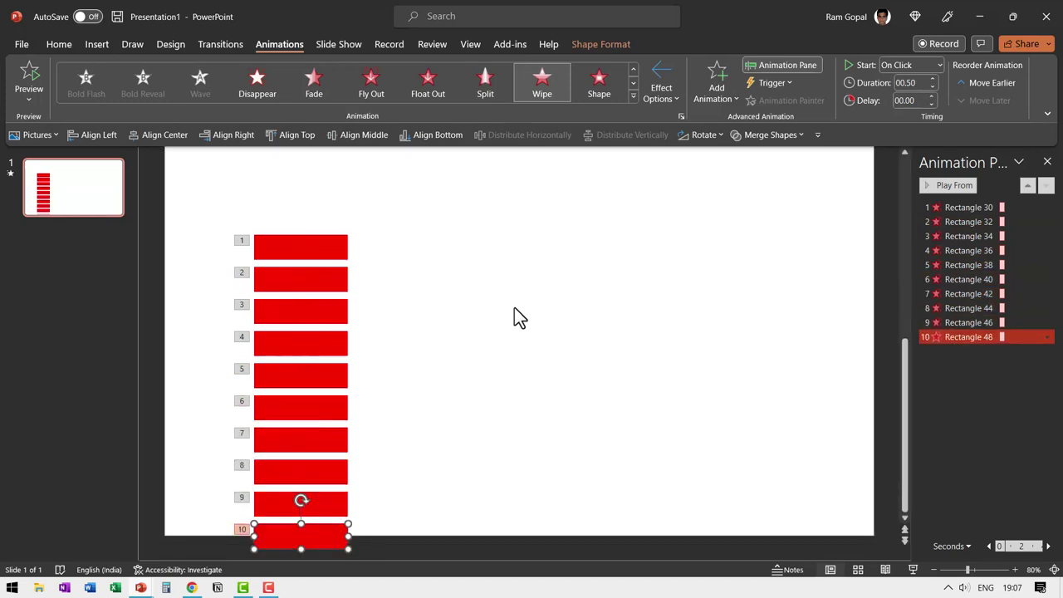
{"action": "left_click_drag", "start_coordinate": [211, 197], "coordinate": [458, 559]}
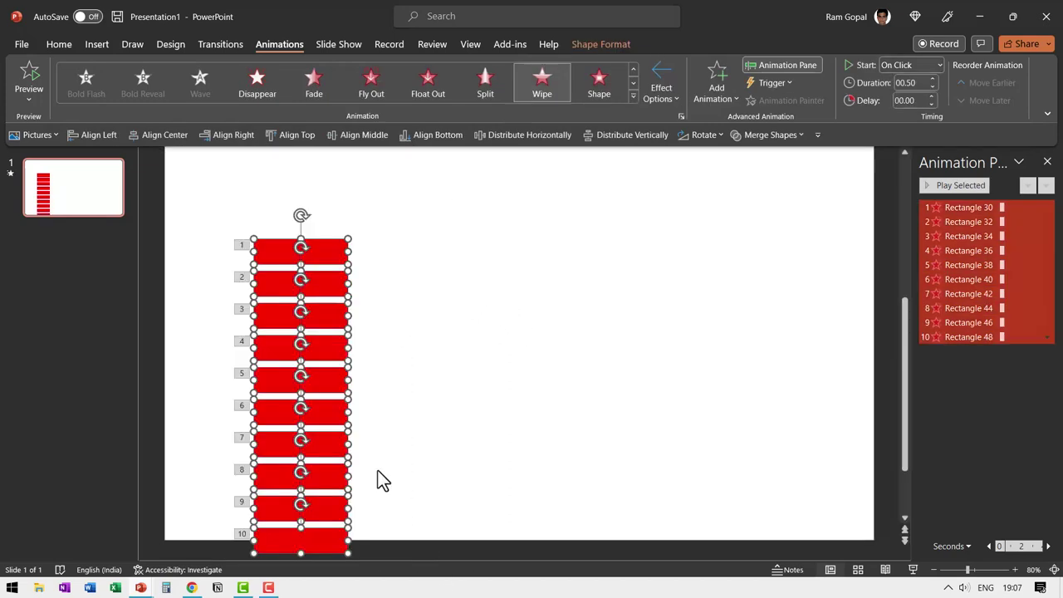
{"action": "left_click_drag", "start_coordinate": [320, 353], "coordinate": [308, 292]}
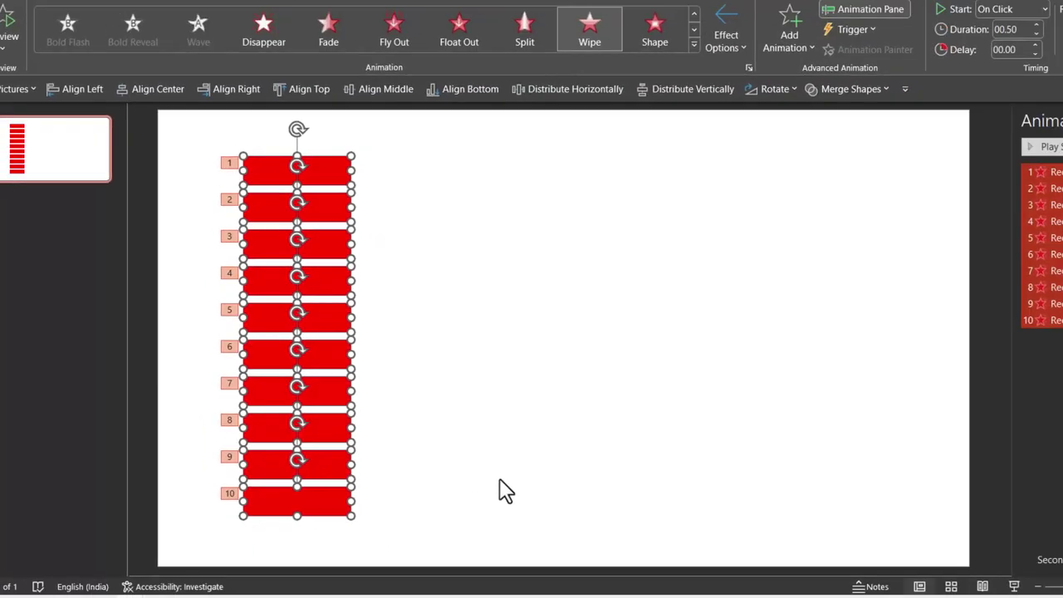
- Set all ten bar animations to 1-second duration and start After Previous
{"action": "left_click", "coordinate": [570, 559]}
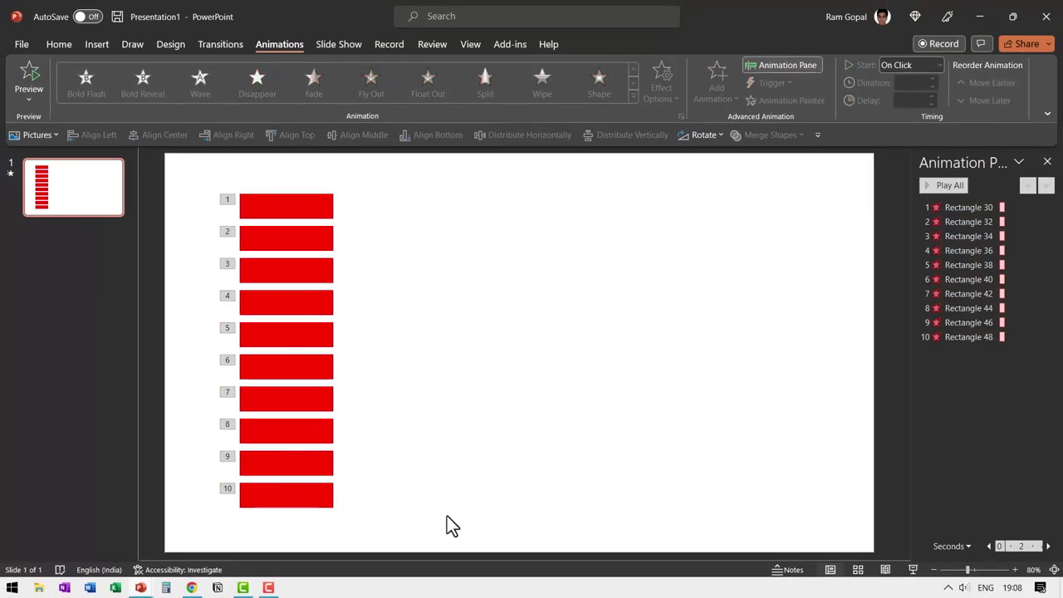
{"action": "left_click", "coordinate": [980, 207]}
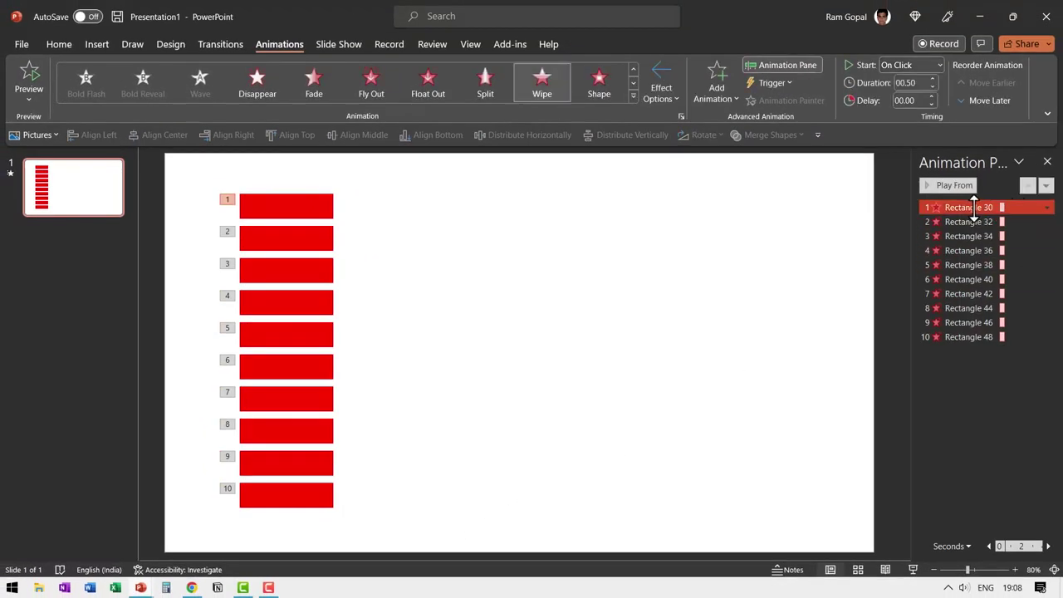
{"action": "left_click", "coordinate": [964, 337], "text": "ctrl"}
{"action": "left_click", "coordinate": [964, 337], "text": "shift"}
{"action": "left_click", "coordinate": [926, 83]}
{"action": "type", "text": "1"}
{"action": "key", "text": "Return"}
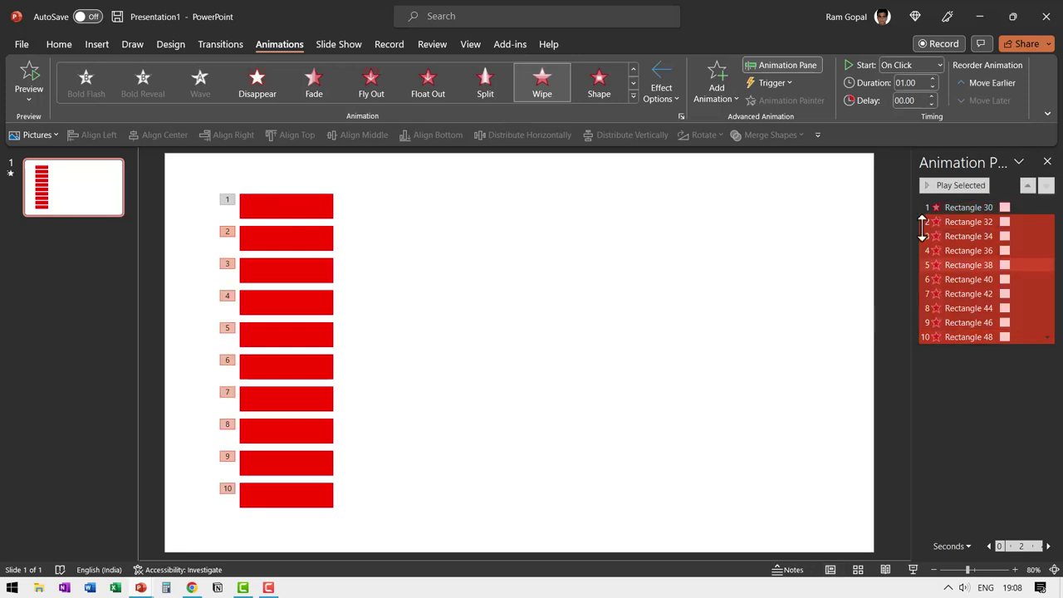
{"action": "left_click", "coordinate": [903, 66]}
{"action": "left_click", "coordinate": [912, 116]}
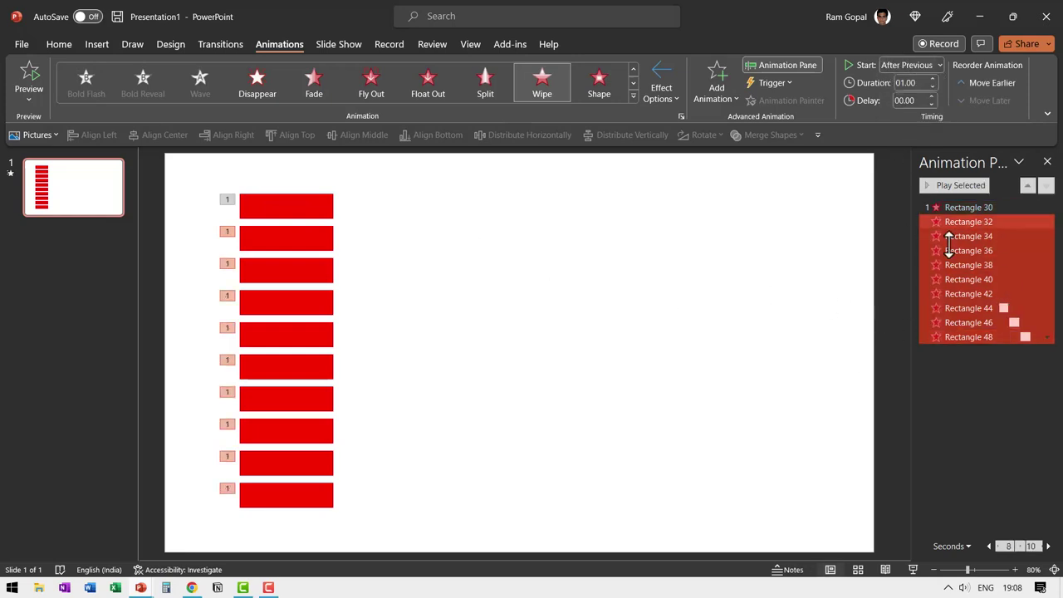
- Run a slide show to test the chained bar wipes, then return to editing
{"action": "left_click", "coordinate": [913, 570]}
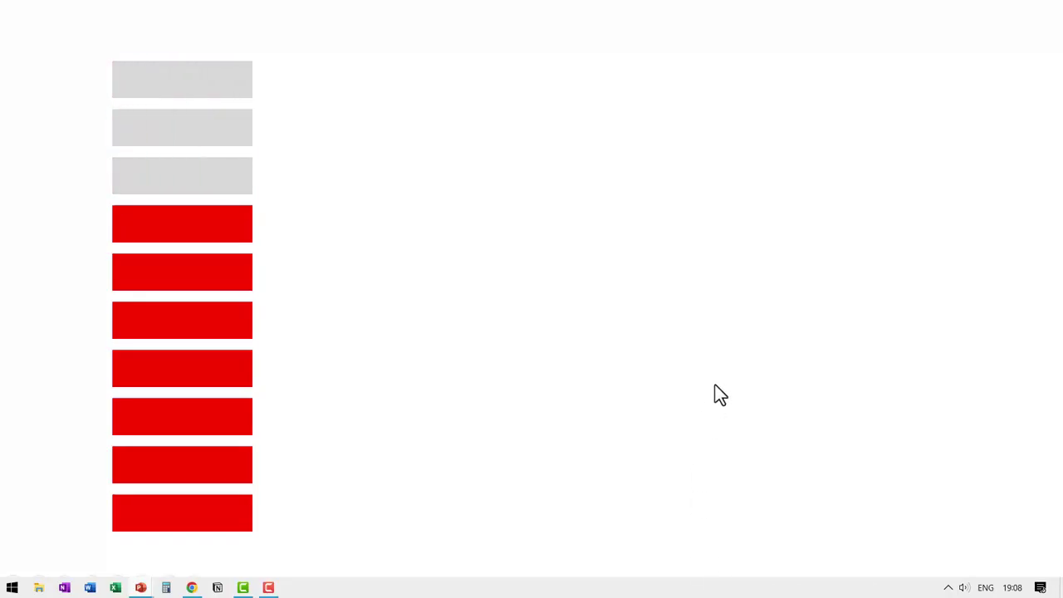
{"action": "key", "text": "Escape"}
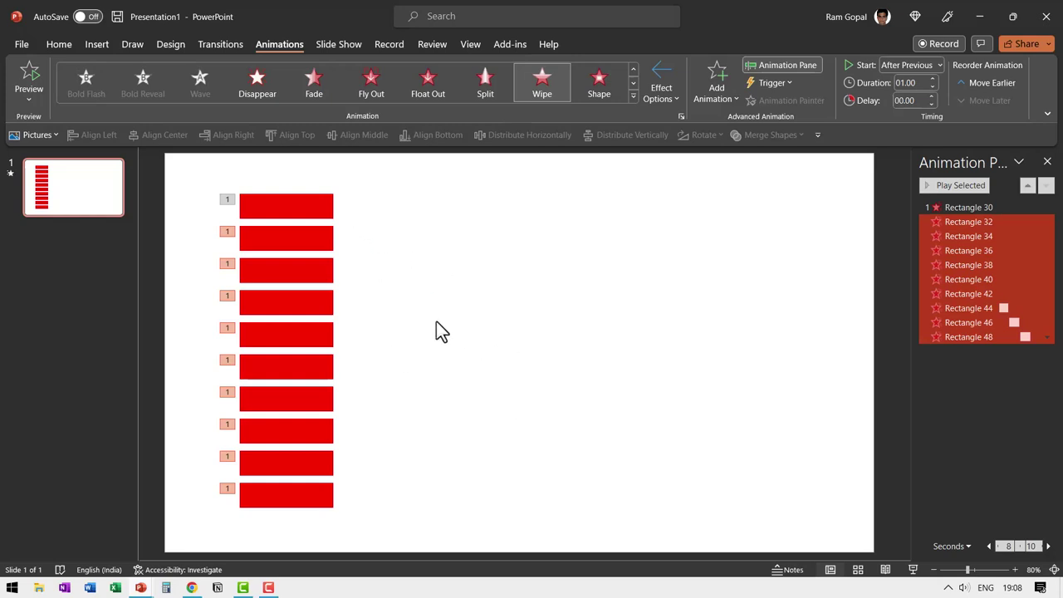
{"action": "left_click", "coordinate": [73, 45]}
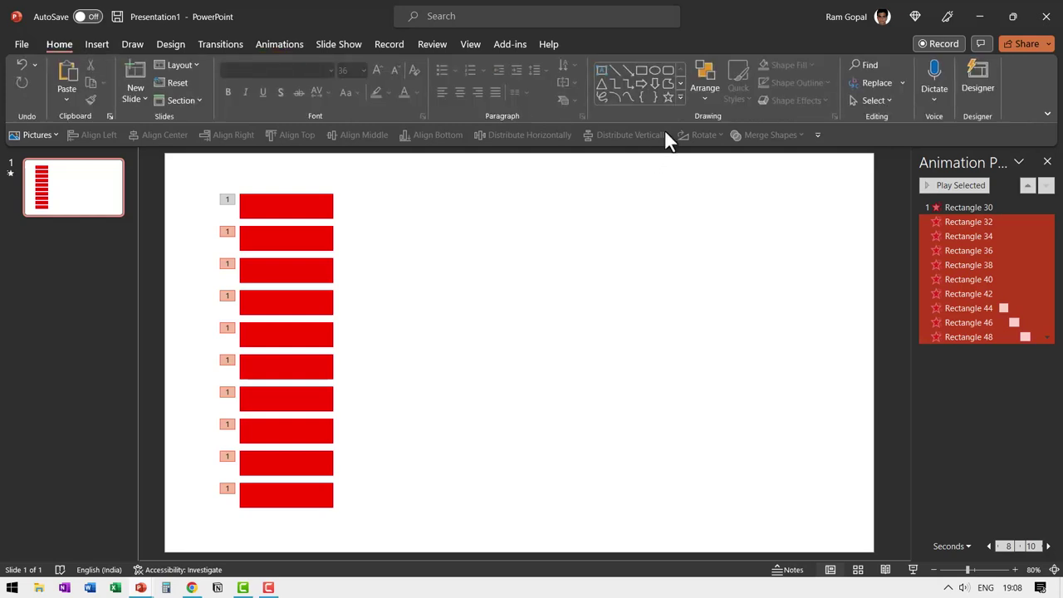
- Draw a rounded rectangle labelled GO beside the bars in enlarged Tw Cen MT Condensed Extra Bold
{"action": "left_click", "coordinate": [680, 96]}
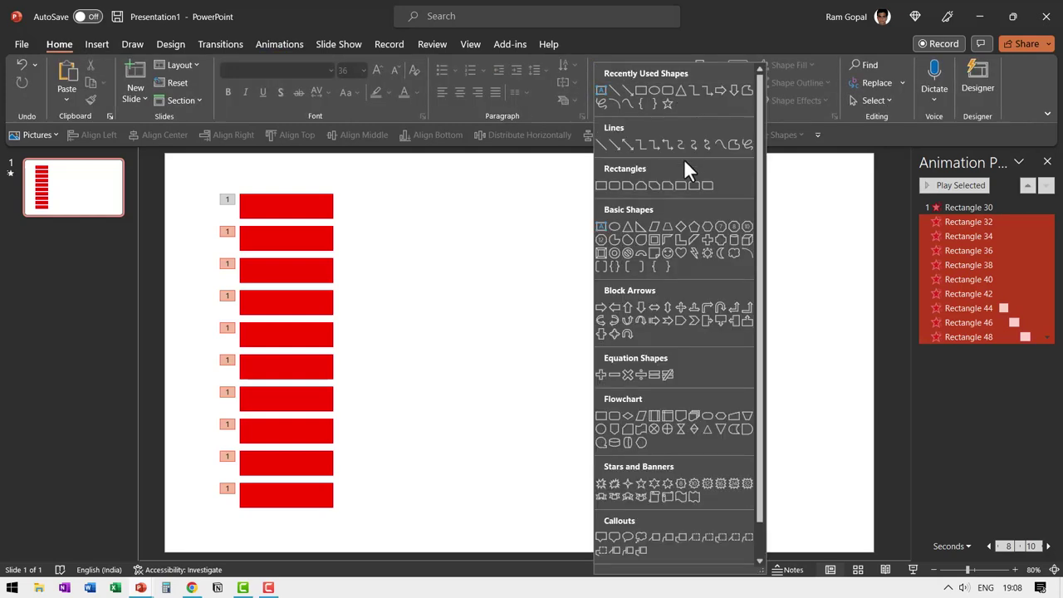
{"action": "left_click", "coordinate": [615, 184]}
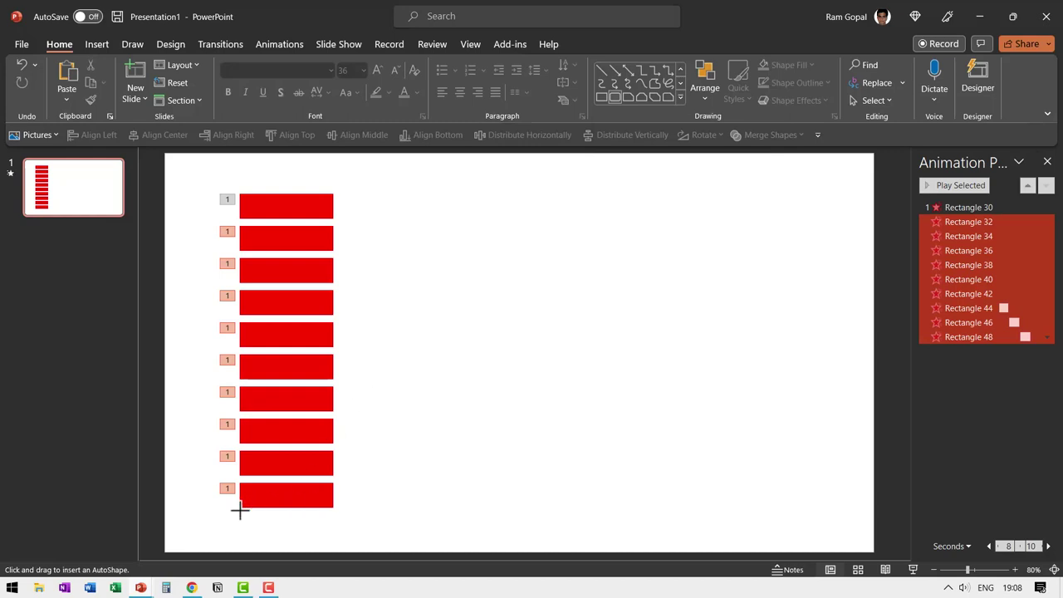
{"action": "left_click_drag", "start_coordinate": [362, 323], "coordinate": [399, 357]}
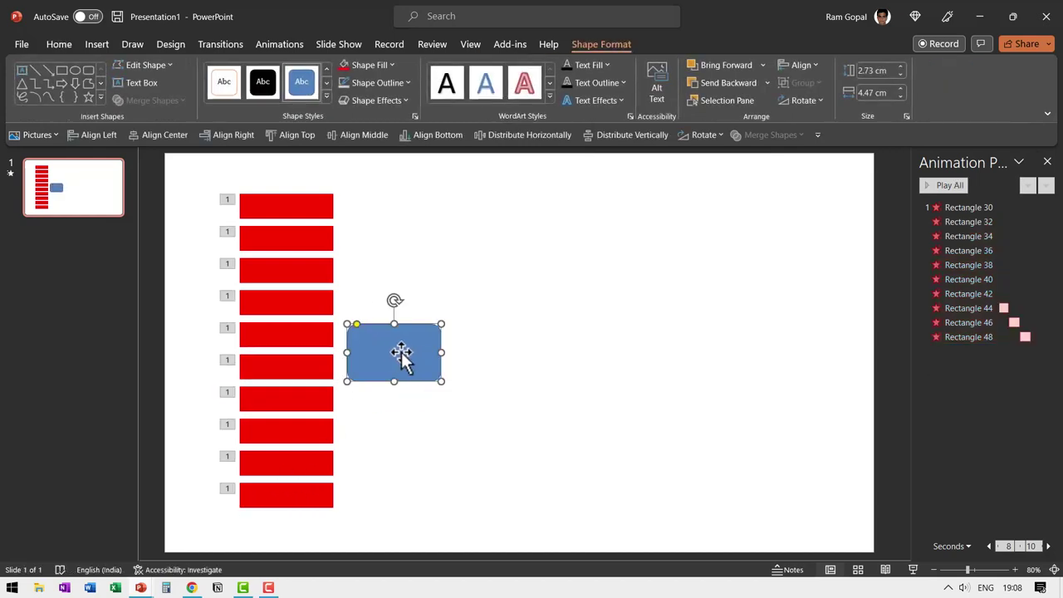
{"action": "type", "text": "GO"}
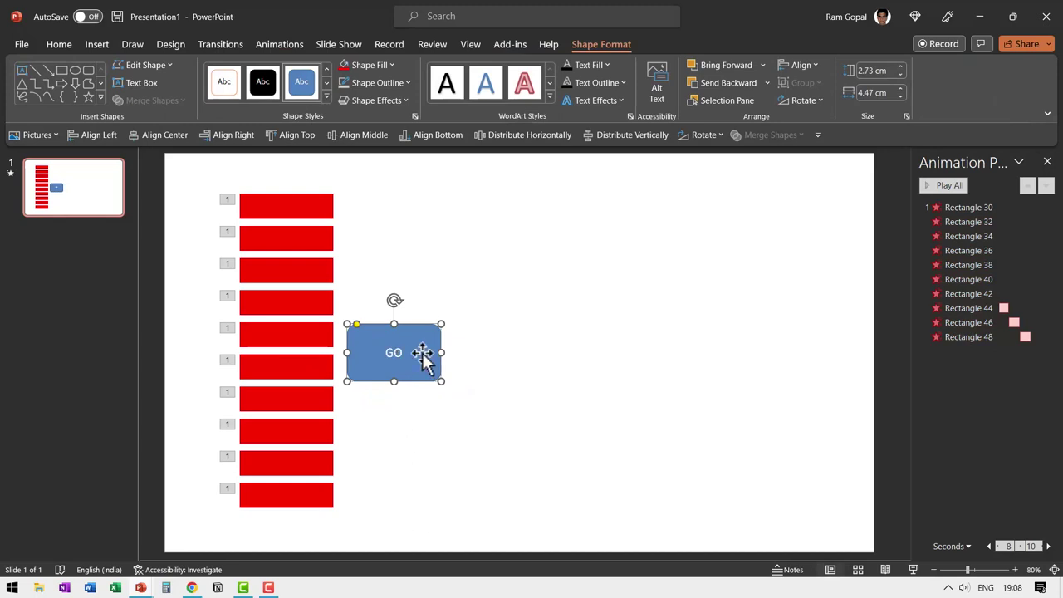
{"action": "left_click", "coordinate": [59, 44]}
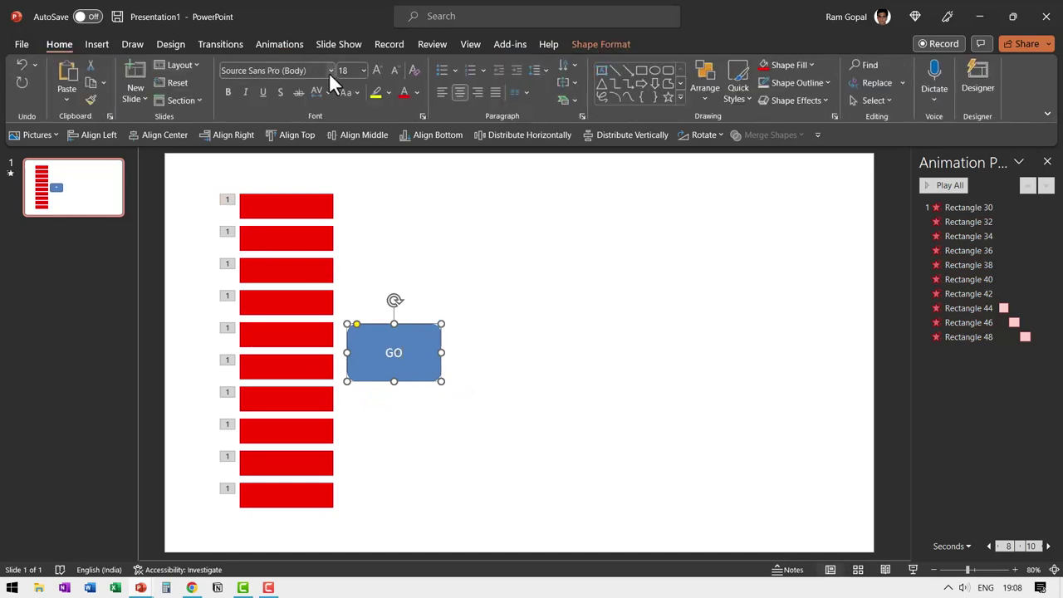
{"action": "left_click", "coordinate": [331, 70]}
{"action": "left_click", "coordinate": [299, 104]}
{"action": "left_click", "coordinate": [376, 69]}
{"action": "left_click", "coordinate": [376, 70]}
{"action": "left_click", "coordinate": [376, 70]}
{"action": "left_click", "coordinate": [376, 70]}
{"action": "left_click", "coordinate": [377, 70]}
{"action": "left_click", "coordinate": [376, 69]}
{"action": "left_click", "coordinate": [376, 70]}
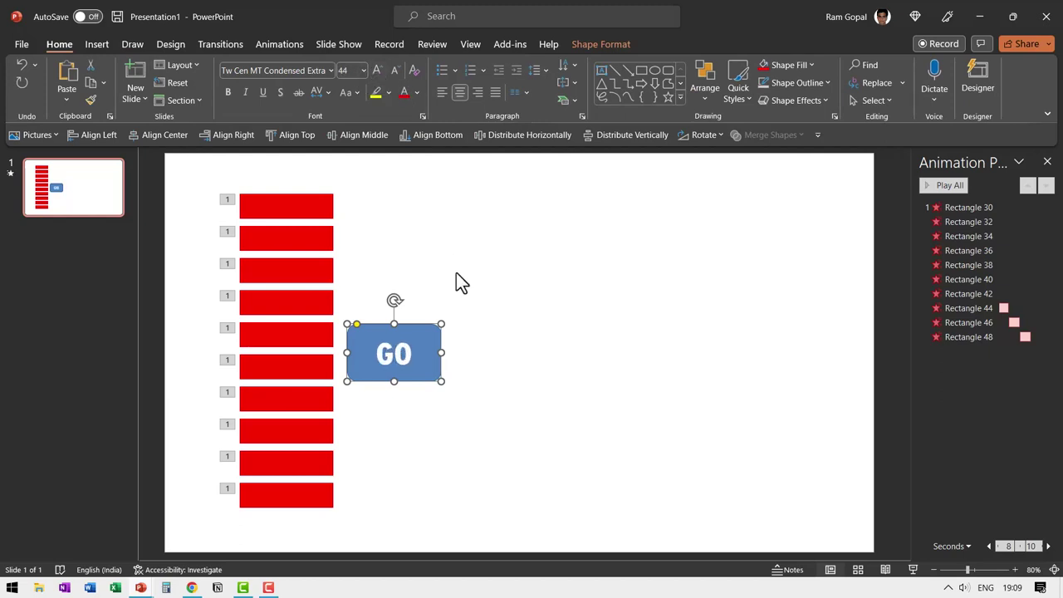
- Fill the GO button green and apply a preset raised 3-D shape effect
{"action": "left_click", "coordinate": [795, 65]}
{"action": "left_click", "coordinate": [815, 195]}
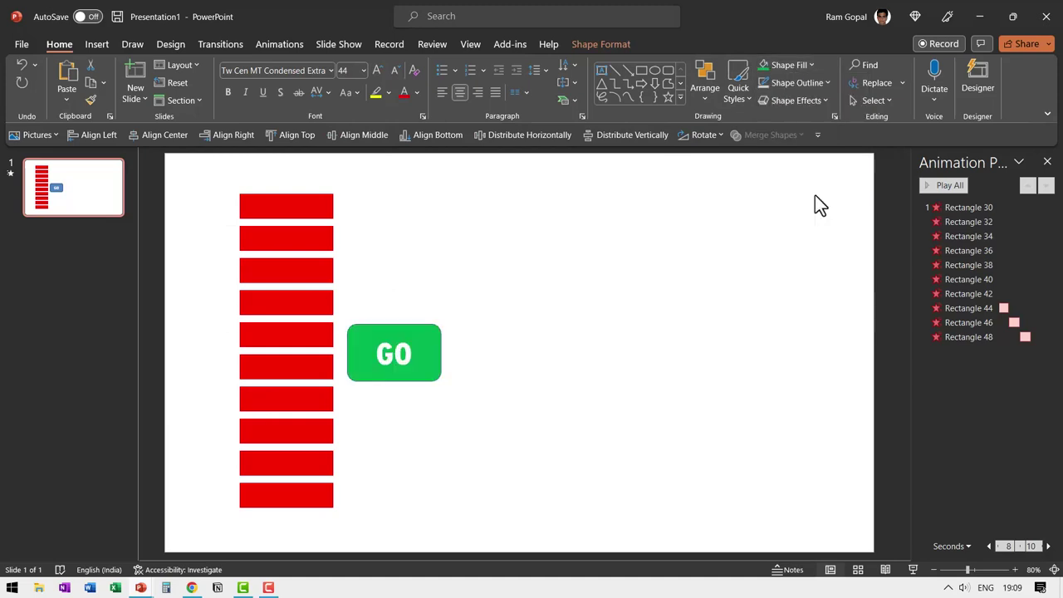
{"action": "left_click", "coordinate": [796, 99]}
{"action": "mouse_move", "coordinate": [816, 132]}
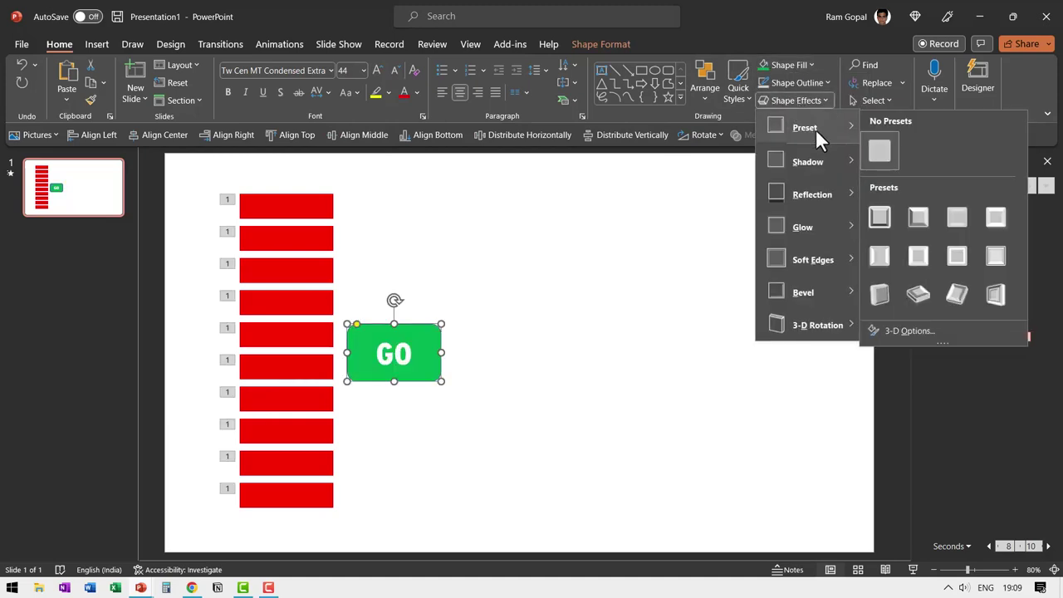
{"action": "left_click", "coordinate": [917, 219]}
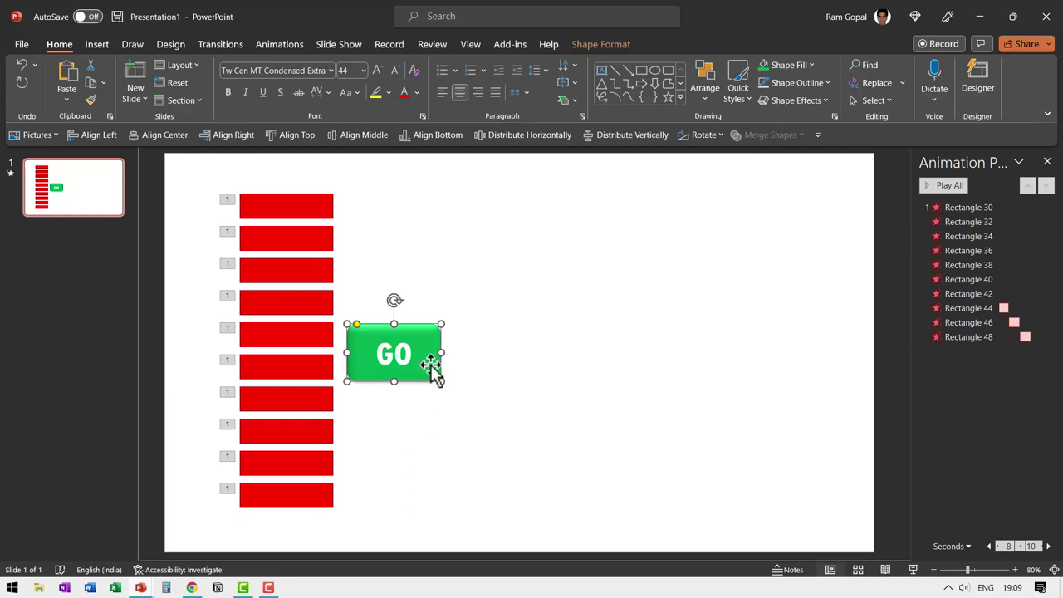
- Select only Rectangle 30's wipe animation in the Animation Pane
{"action": "left_click", "coordinate": [969, 207]}
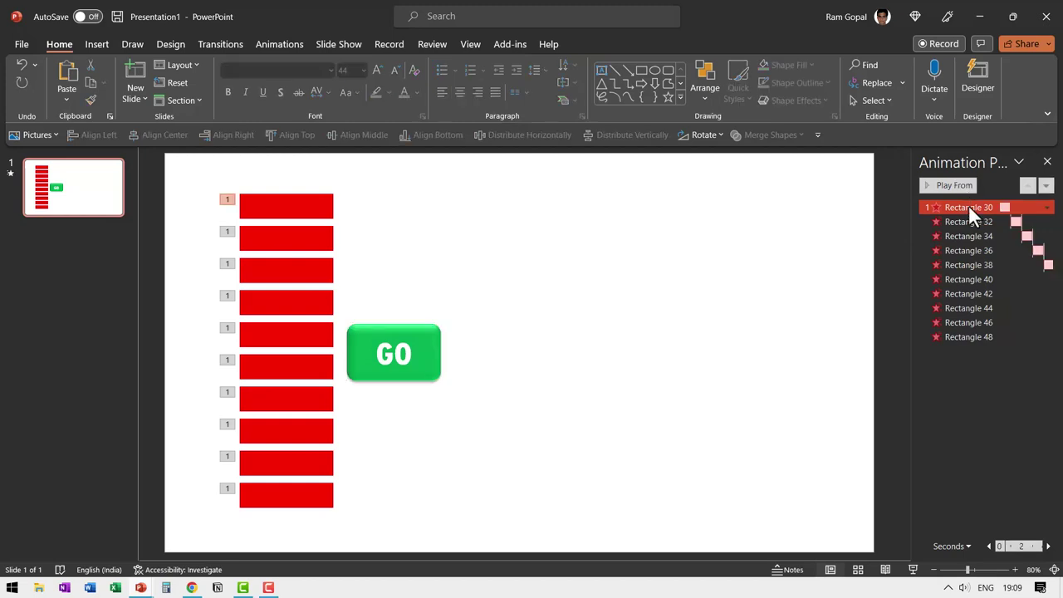
{"action": "left_click", "coordinate": [964, 221], "text": "shift"}
{"action": "left_click", "coordinate": [964, 213]}
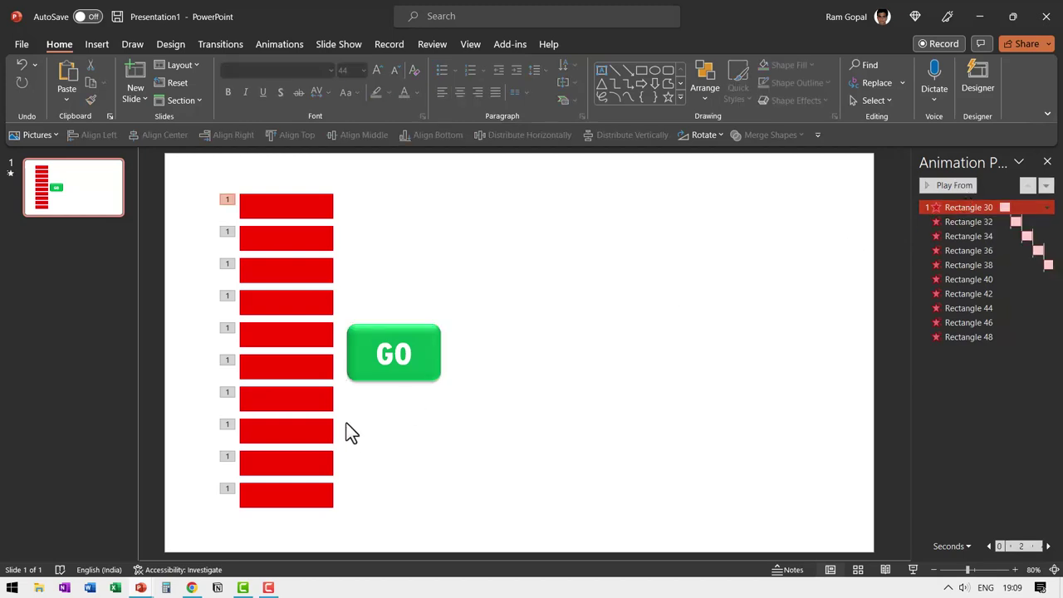
- Trigger Rectangle 30's wipe On Click of Rectangle: Rounded Corners 49, the GO button
{"action": "left_click", "coordinate": [281, 48]}
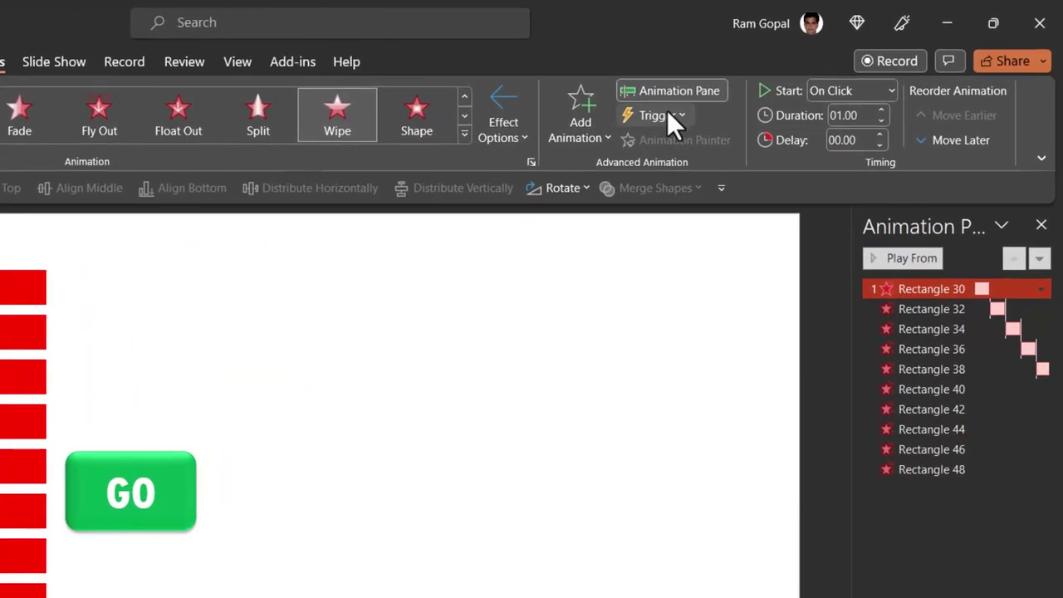
{"action": "left_click", "coordinate": [741, 91]}
{"action": "mouse_move", "coordinate": [759, 112]}
{"action": "left_click", "coordinate": [613, 419]}
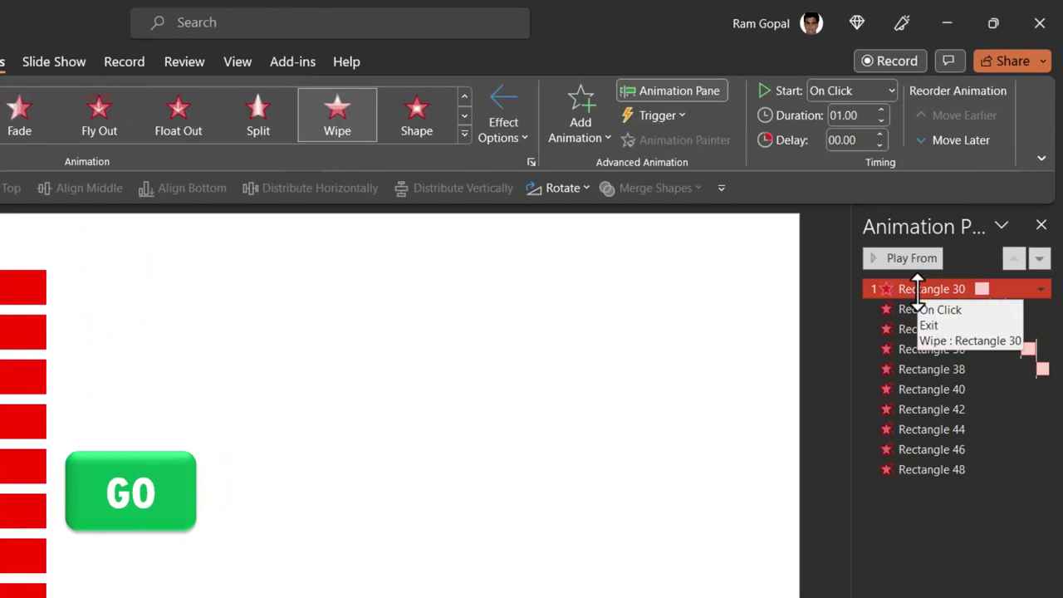
{"action": "left_click", "coordinate": [661, 118]}
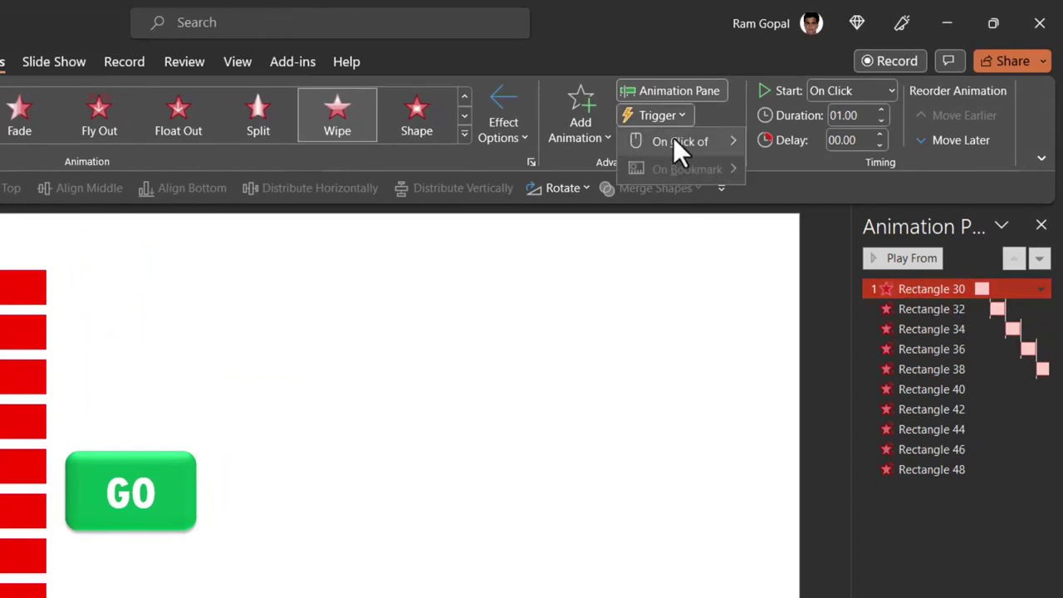
{"action": "mouse_move", "coordinate": [674, 140]}
{"action": "scroll", "coordinate": [797, 335], "scroll_direction": "down", "scroll_amount": 1}
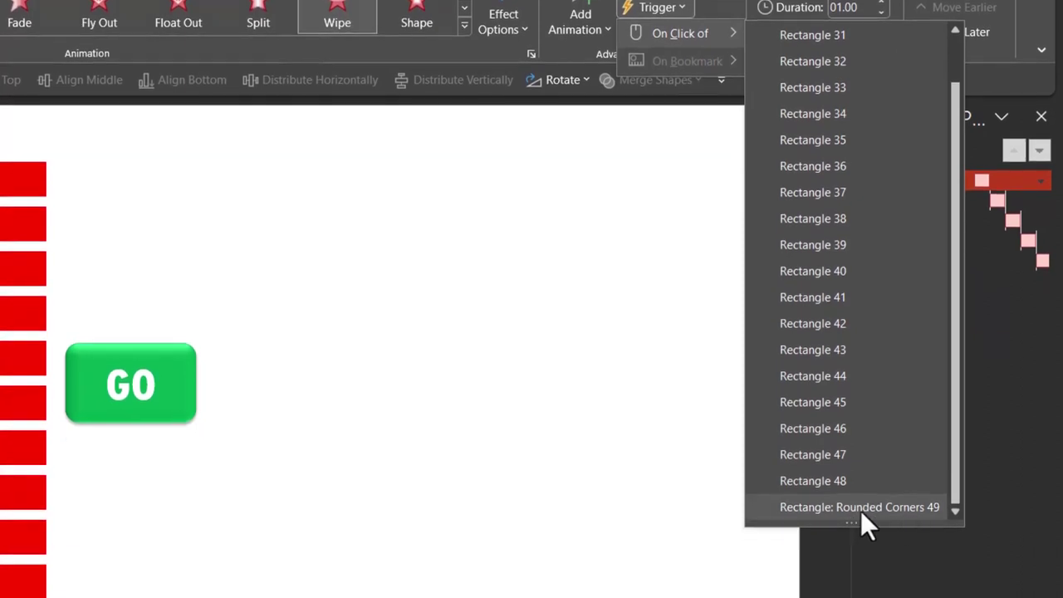
{"action": "left_click", "coordinate": [819, 507]}
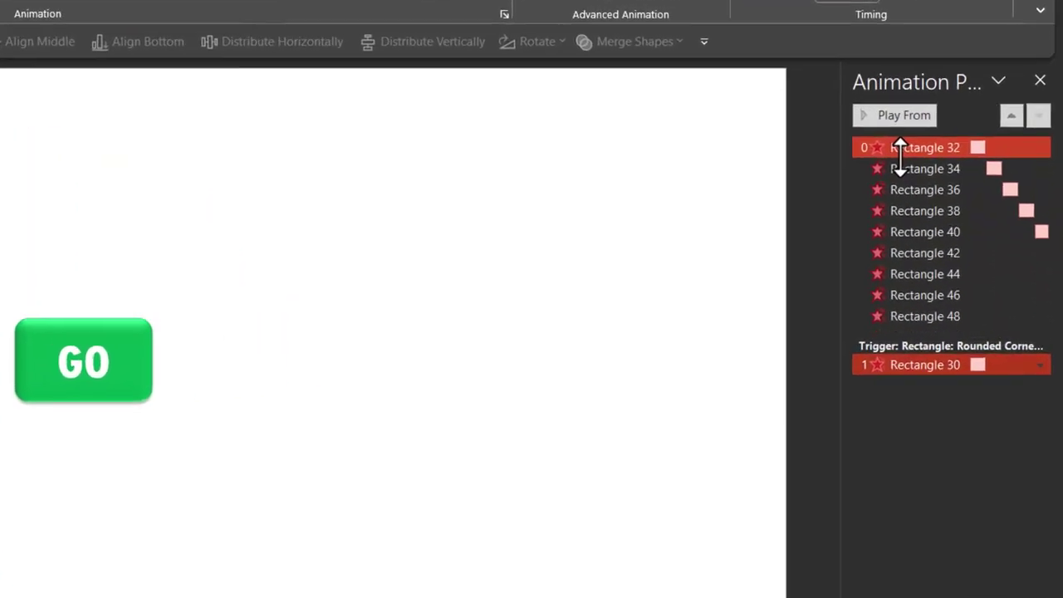
- Move the Rectangle 32–48 animations under the GO trigger and start the slide show
{"action": "left_click", "coordinate": [953, 207]}
{"action": "left_click", "coordinate": [909, 314], "text": "shift"}
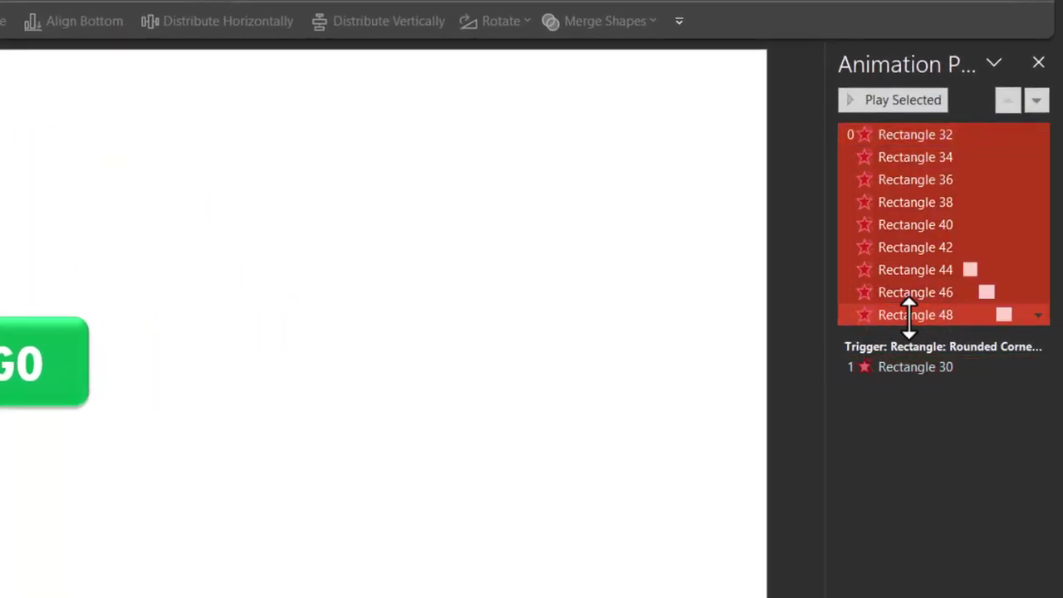
{"action": "left_click_drag", "start_coordinate": [887, 141], "coordinate": [914, 411]}
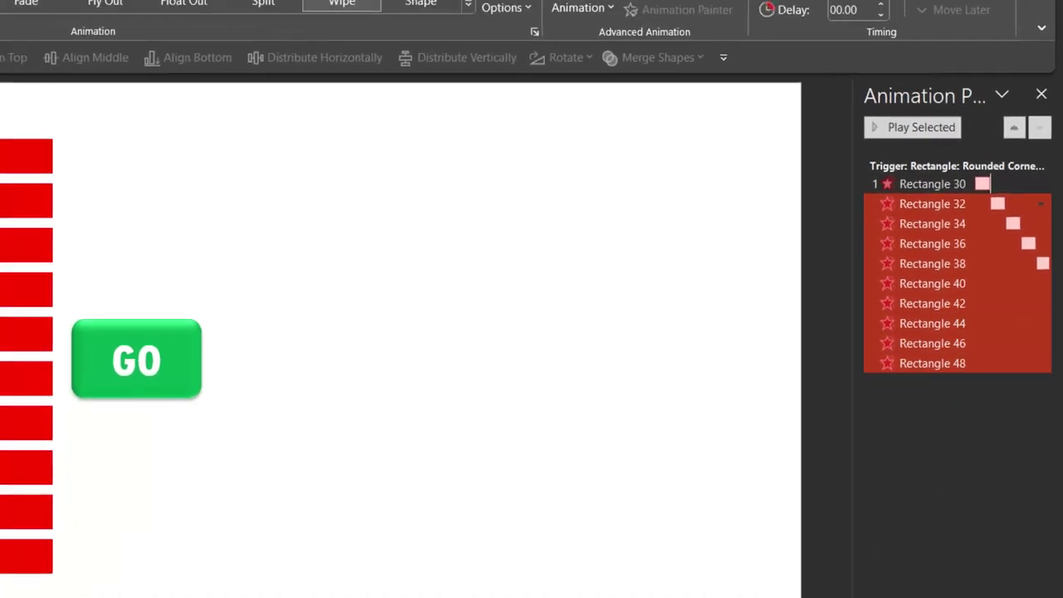
{"action": "key", "text": "F5"}
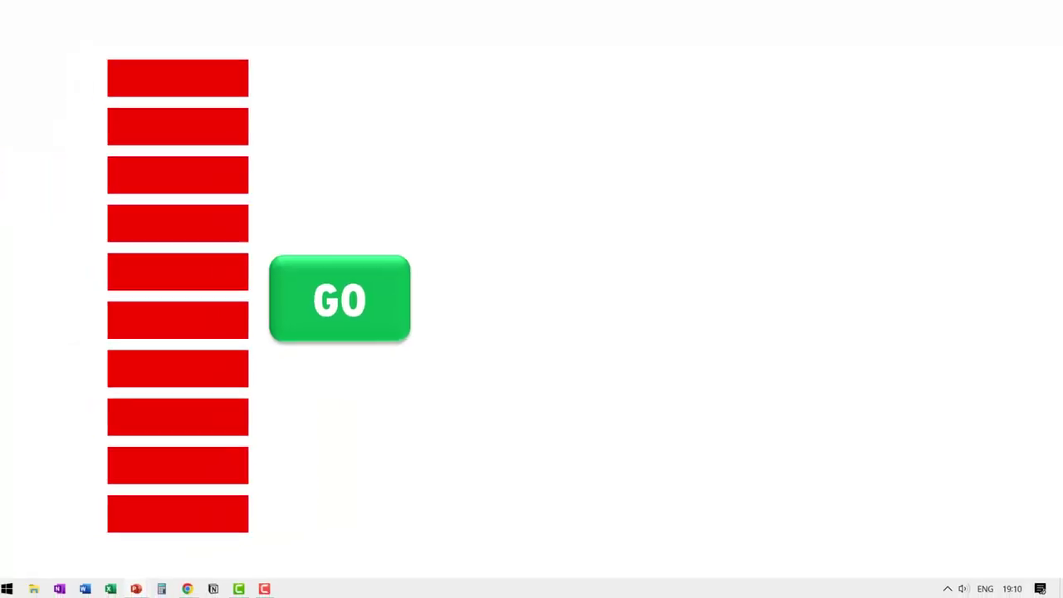
- Click GO in the show to watch the bars wipe away, then exit with Esc
{"action": "left_click", "coordinate": [379, 282]}
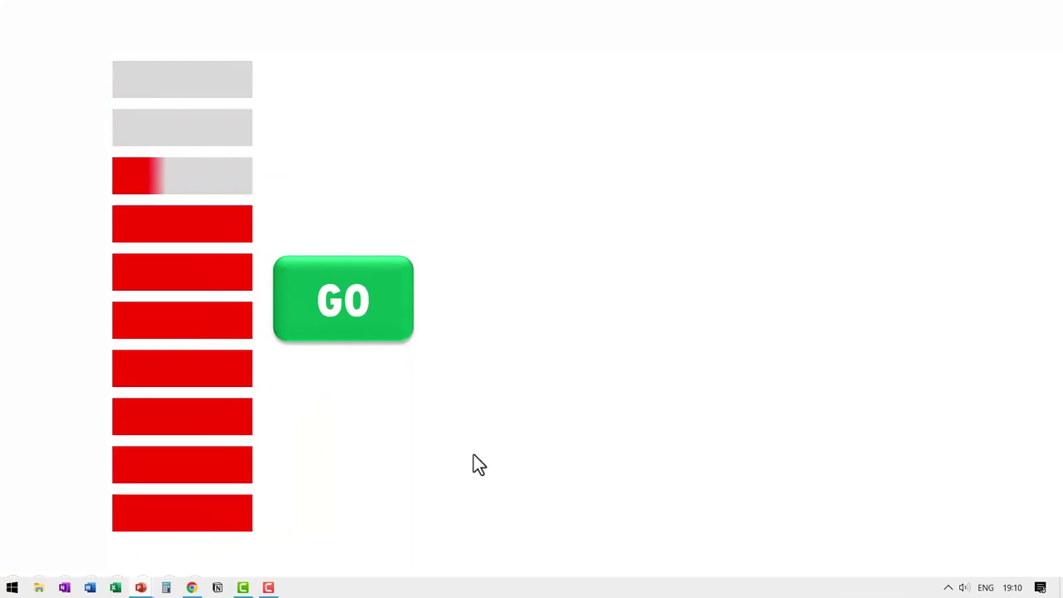
{"action": "key", "text": "Escape"}
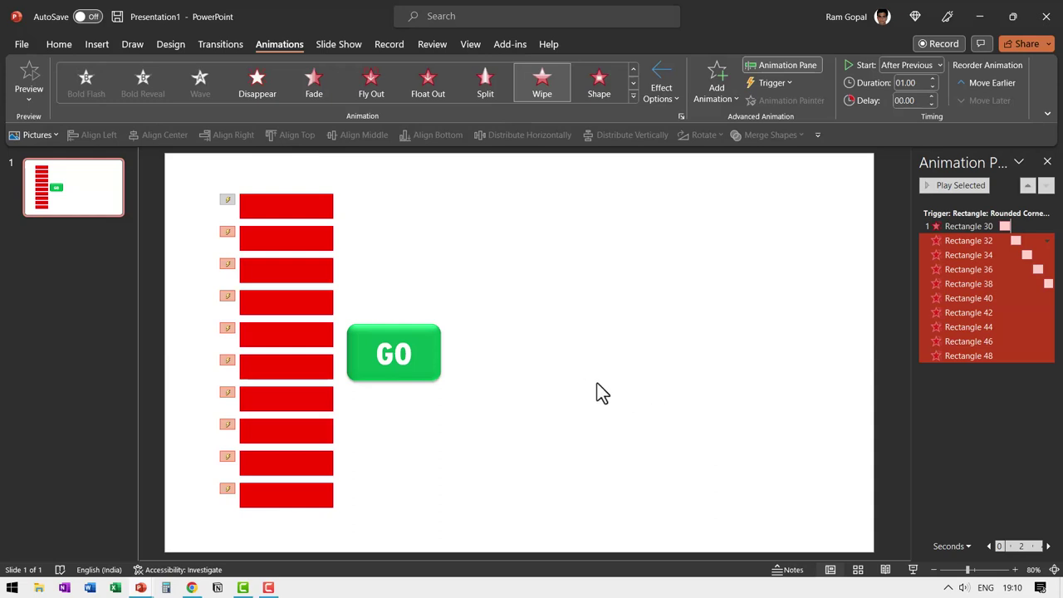
- Add a text box on the slide containing the scrambled word LOVEU
{"action": "left_click", "coordinate": [59, 44]}
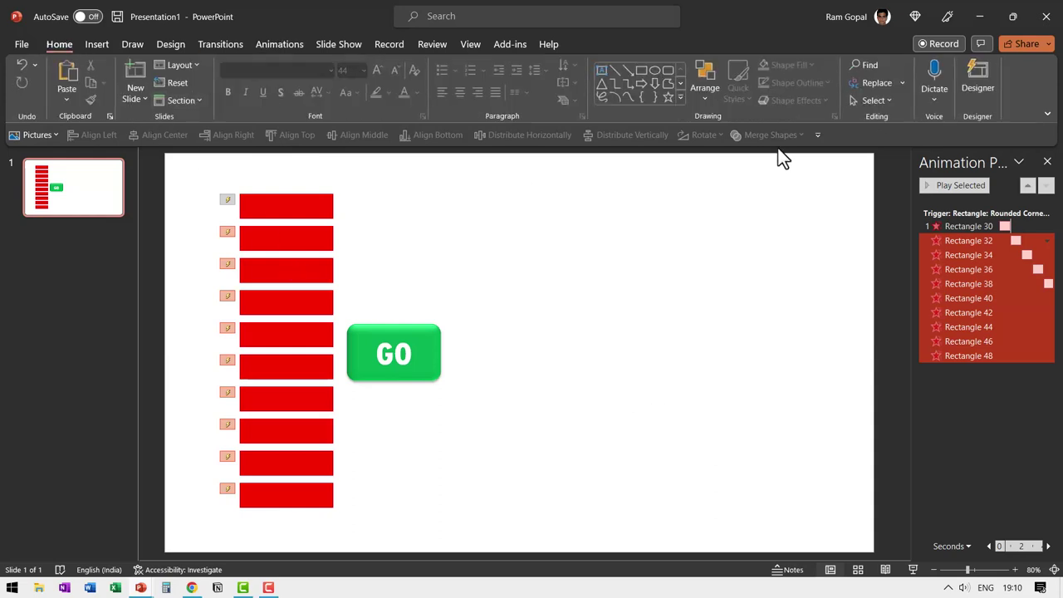
{"action": "left_click", "coordinate": [601, 71]}
{"action": "left_click", "coordinate": [512, 339]}
{"action": "type", "text": "LOVEU"}
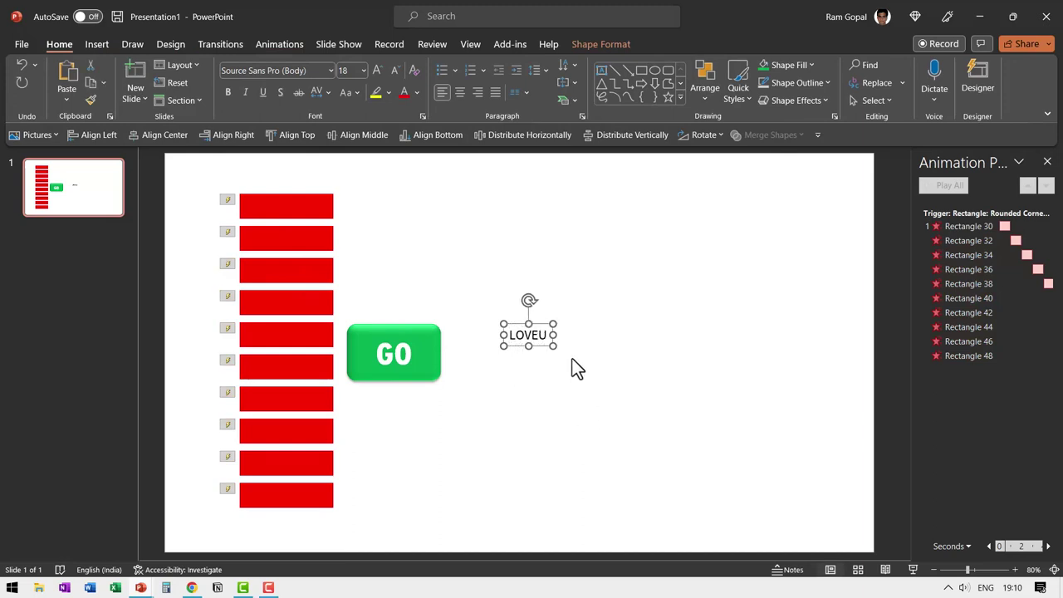
- Set LOVEU in Tw Cen MT Condensed Extra Bold at 166 pt and place it beside GO
{"action": "left_click", "coordinate": [330, 70]}
{"action": "left_click", "coordinate": [309, 105]}
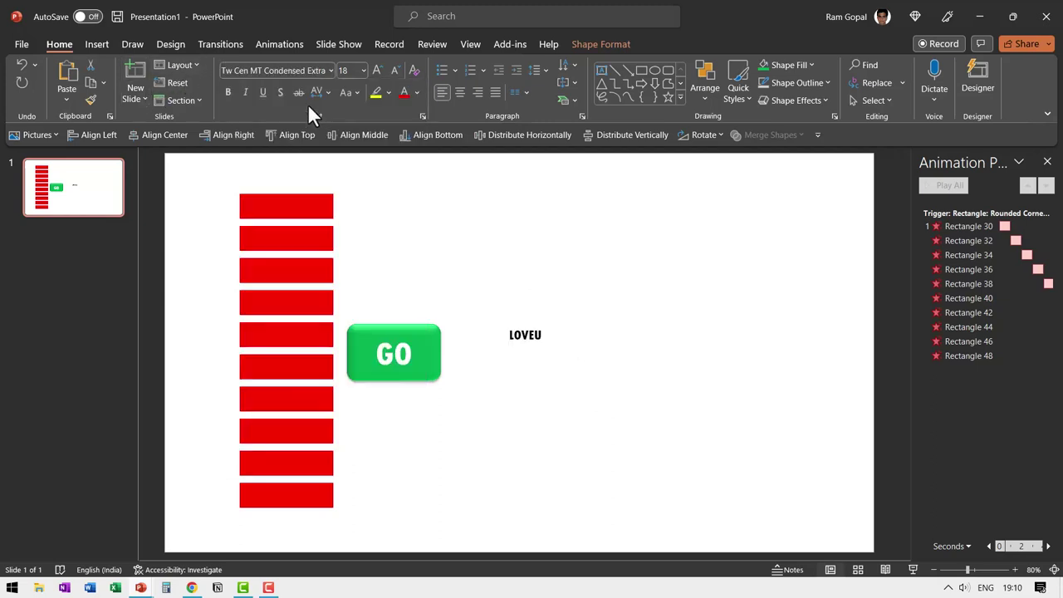
{"action": "left_click", "coordinate": [362, 69]}
{"action": "left_click", "coordinate": [349, 421]}
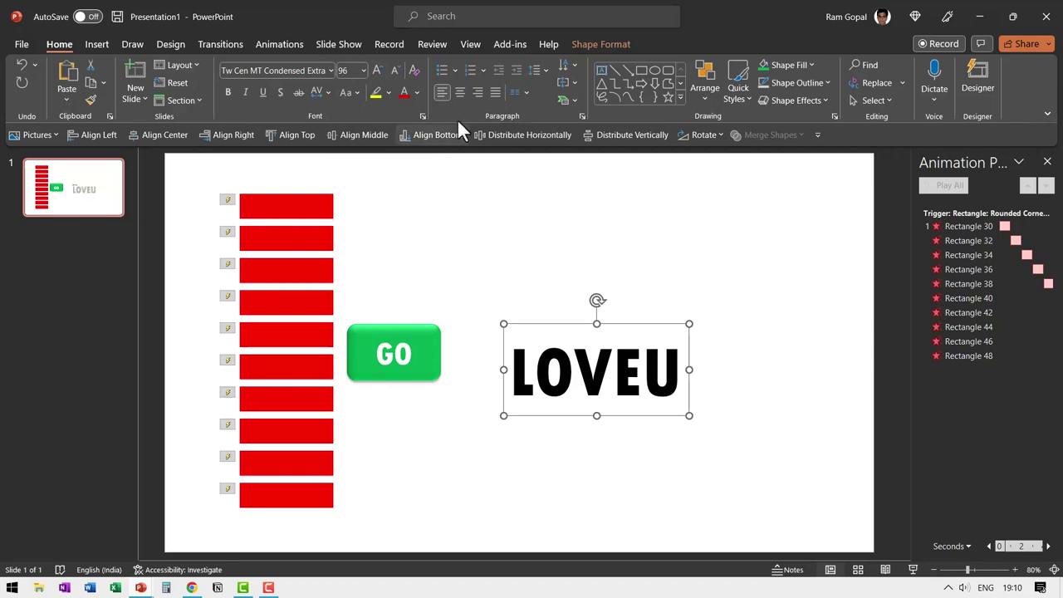
{"action": "left_click", "coordinate": [376, 70]}
{"action": "left_click", "coordinate": [376, 69]}
{"action": "left_click", "coordinate": [377, 70]}
{"action": "left_click", "coordinate": [376, 70]}
{"action": "left_click", "coordinate": [377, 70]}
{"action": "left_click", "coordinate": [377, 70]}
{"action": "left_click", "coordinate": [376, 69]}
{"action": "left_click_drag", "start_coordinate": [680, 330], "coordinate": [635, 277]}
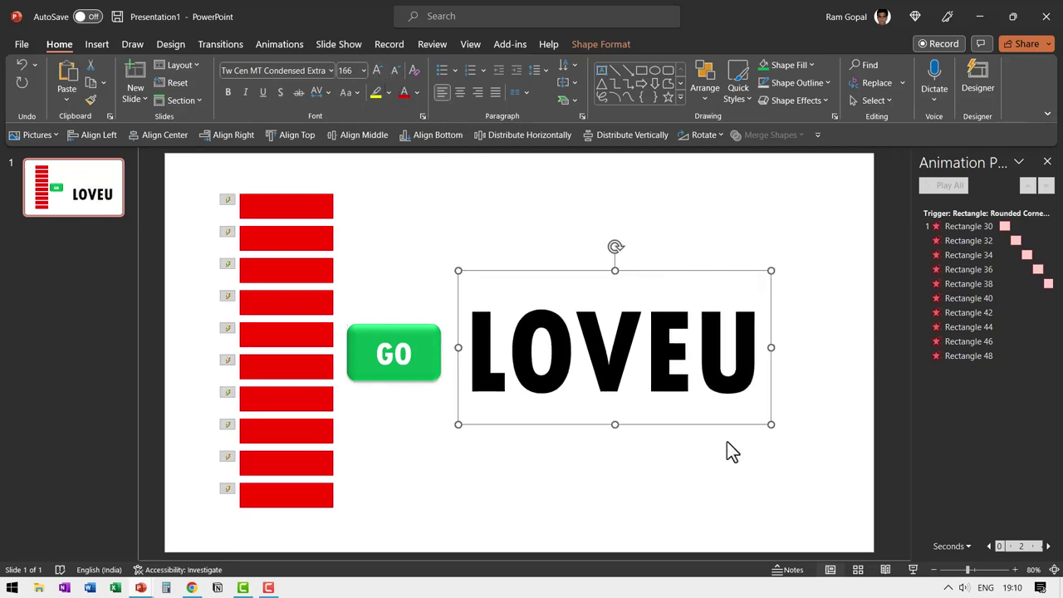
- Duplicate slide 1 and delete the red bars and GO button from the copy
{"action": "right_click", "coordinate": [110, 205]}
{"action": "left_click", "coordinate": [165, 351]}
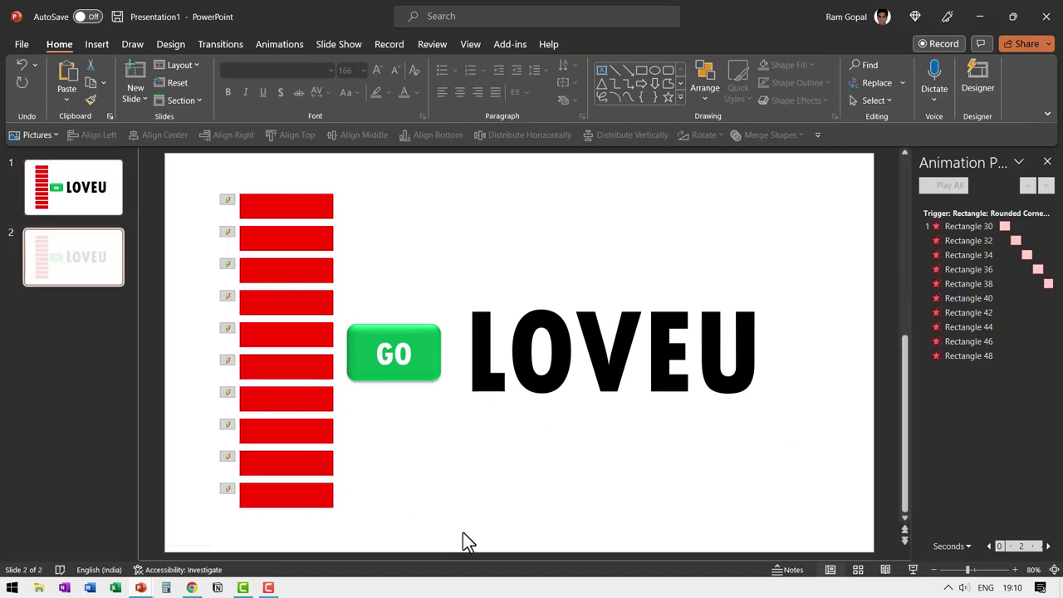
{"action": "left_click_drag", "start_coordinate": [469, 534], "coordinate": [182, 144]}
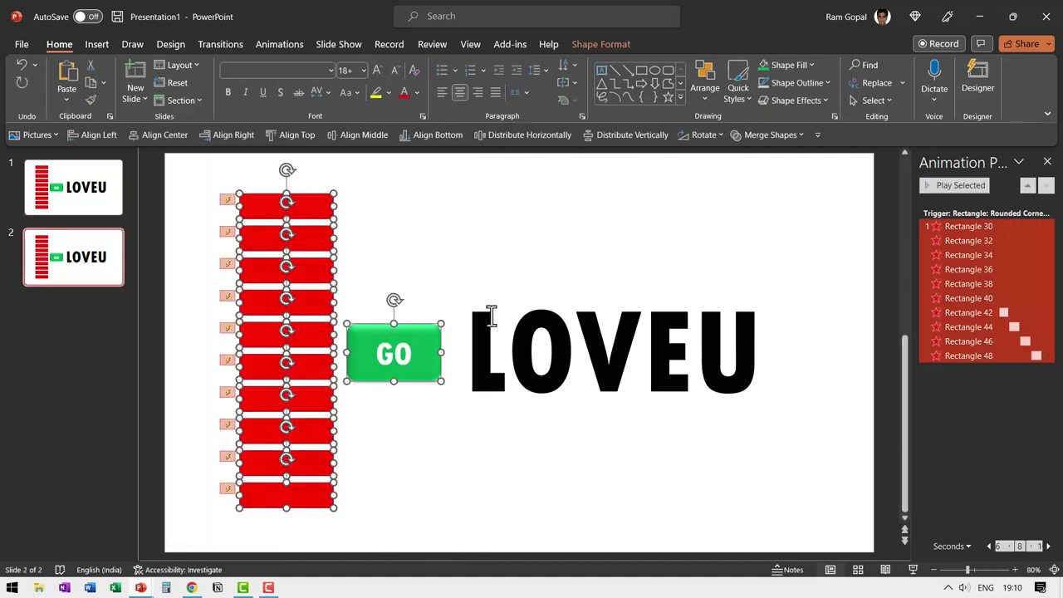
{"action": "key", "text": "Delete"}
- Replace LOVEU with OVULE on slide 2
{"action": "left_click", "coordinate": [612, 316]}
{"action": "key", "text": "Home"}
{"action": "left_click", "coordinate": [788, 363], "text": "shift"}
{"action": "type", "text": "OVULE"}
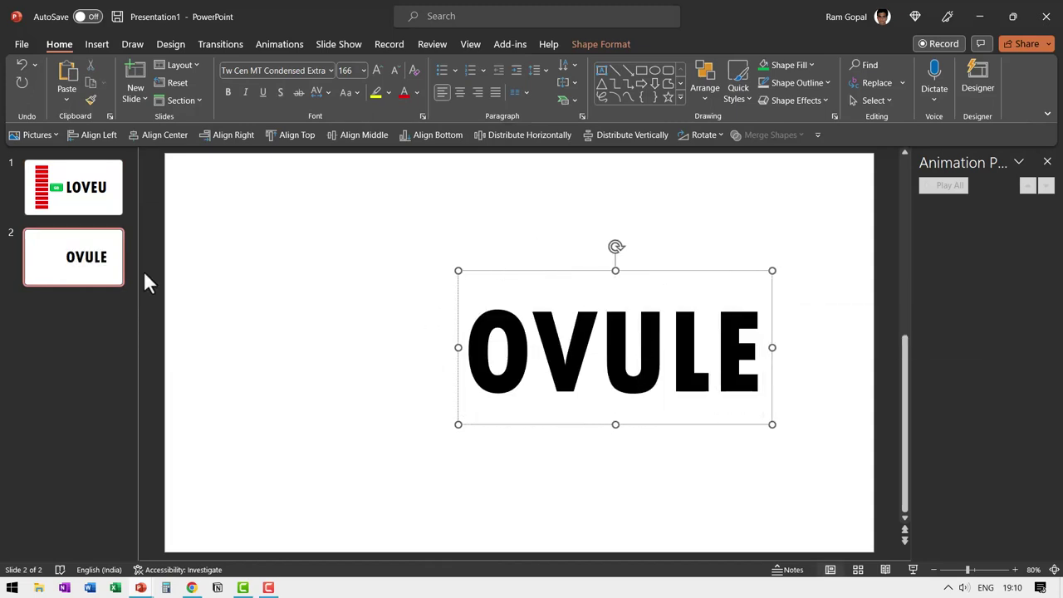
{"action": "left_click", "coordinate": [73, 263]}
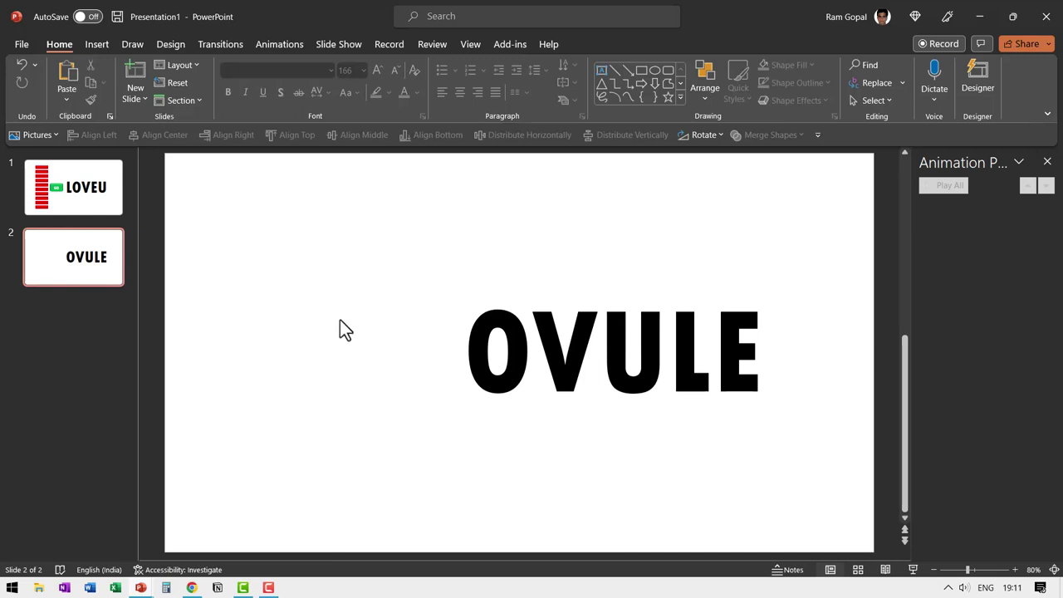
{"action": "left_click", "coordinate": [226, 46]}
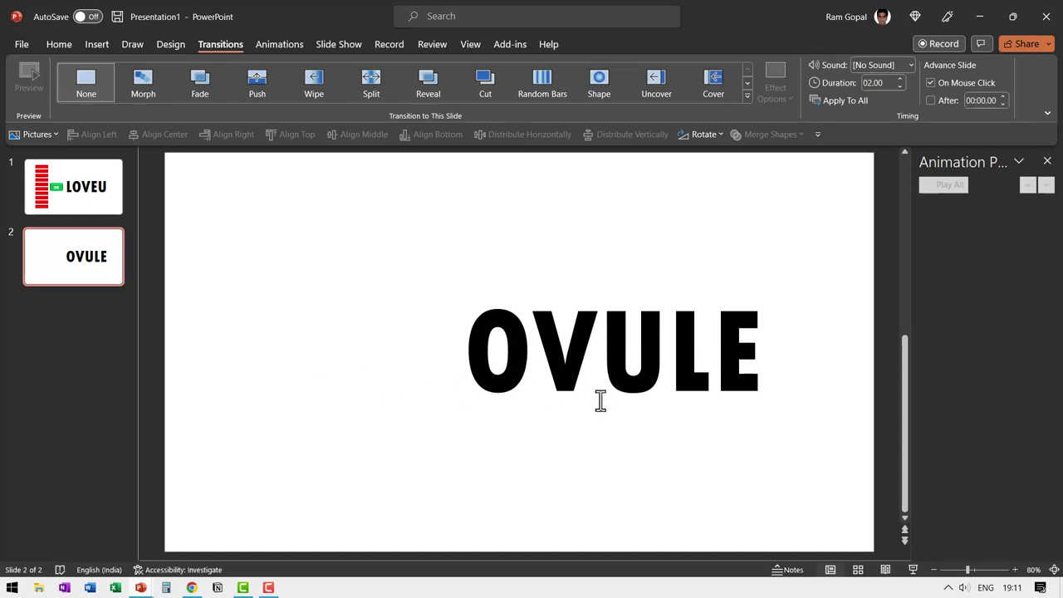
- Apply a Morph transition to slide 2 with the Characters effect option
{"action": "left_click", "coordinate": [149, 98]}
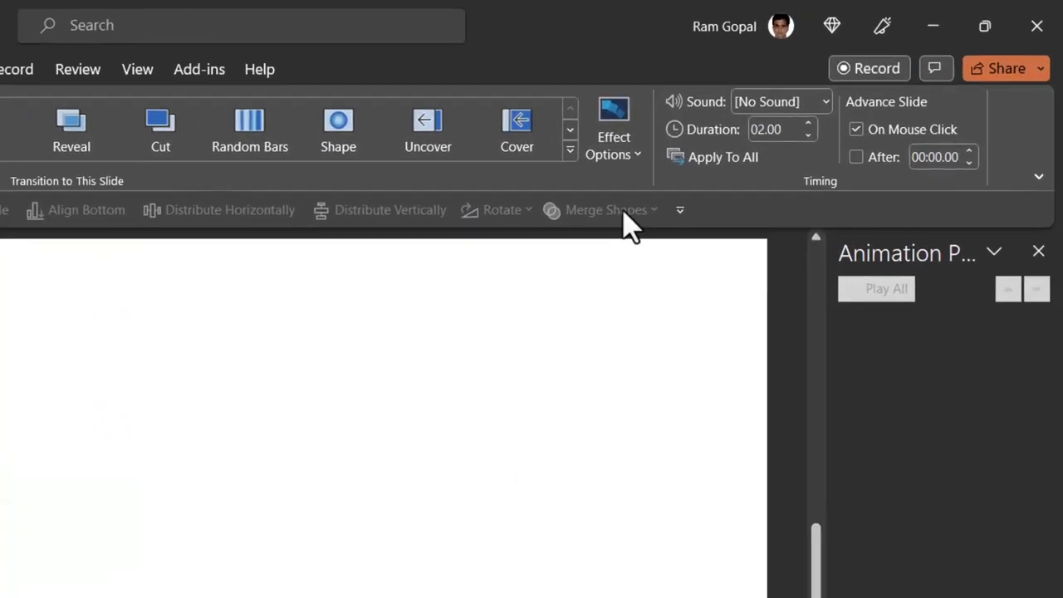
{"action": "left_click", "coordinate": [786, 97]}
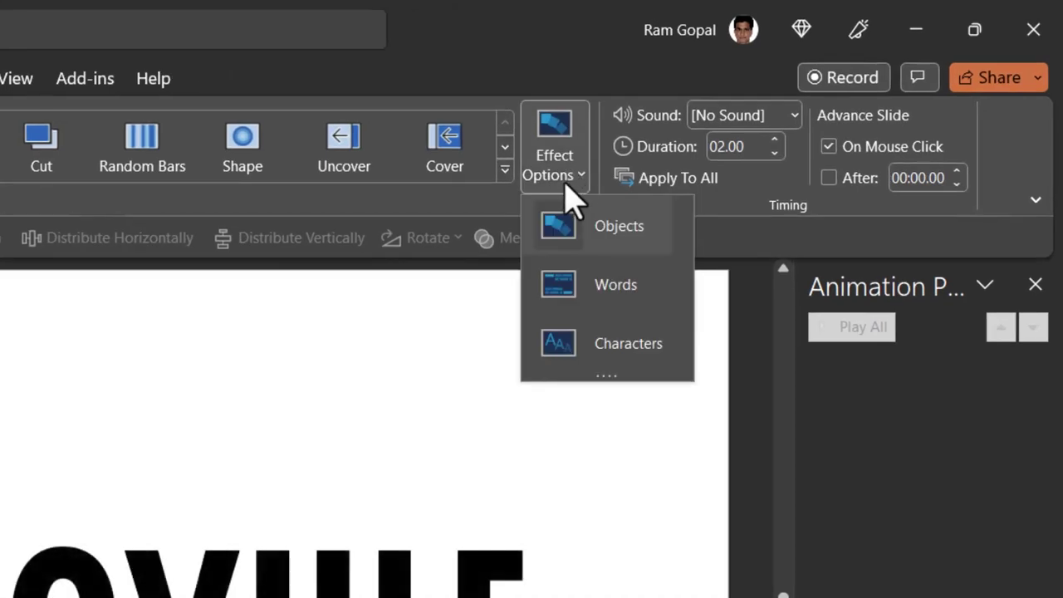
{"action": "left_click", "coordinate": [629, 354]}
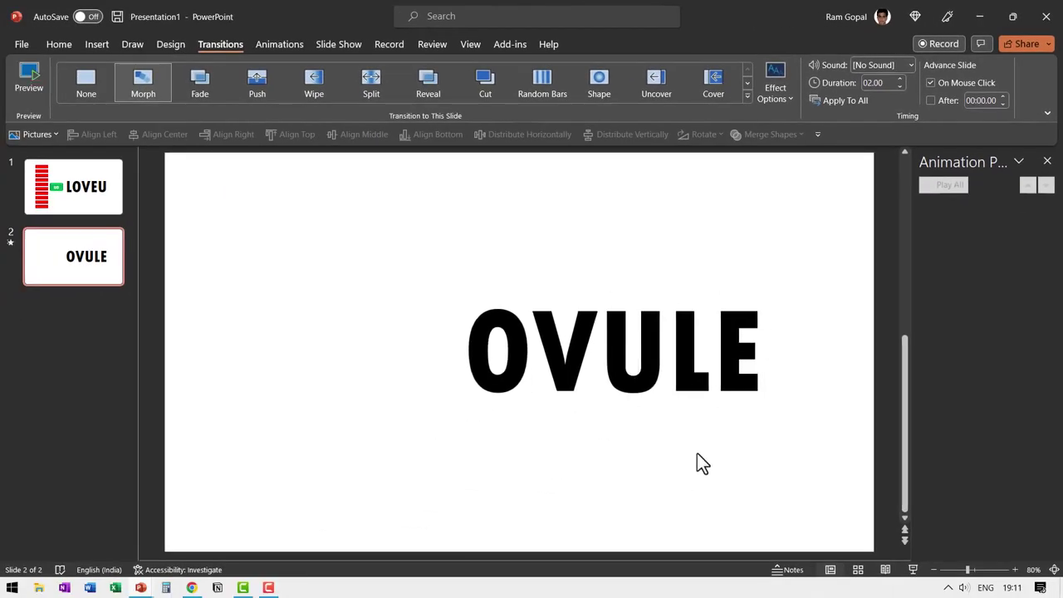
- Duplicate slides 1–2 to create slides 3 and 4
{"action": "left_click", "coordinate": [101, 194]}
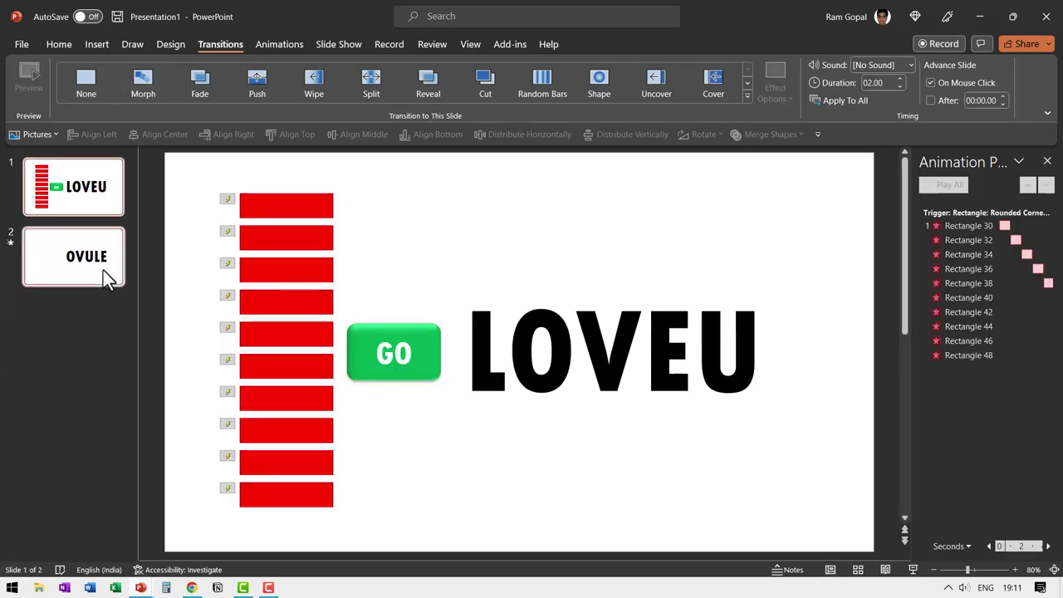
{"action": "right_click", "coordinate": [103, 270]}
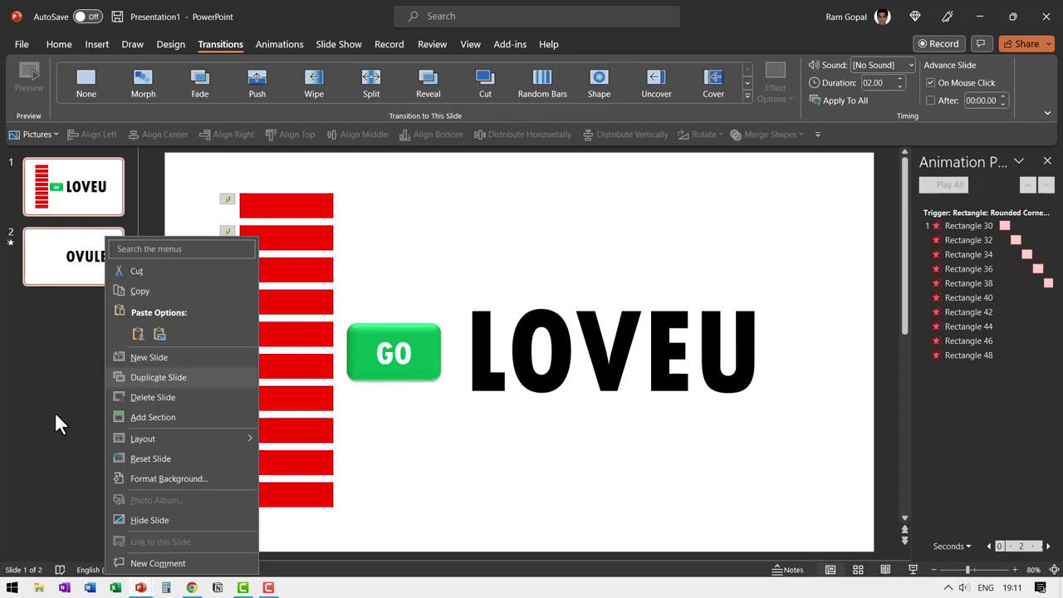
{"action": "left_click", "coordinate": [126, 378]}
- Replace the scrambled word LOVEU with LLOPEN on slide 3
{"action": "left_click", "coordinate": [100, 332]}
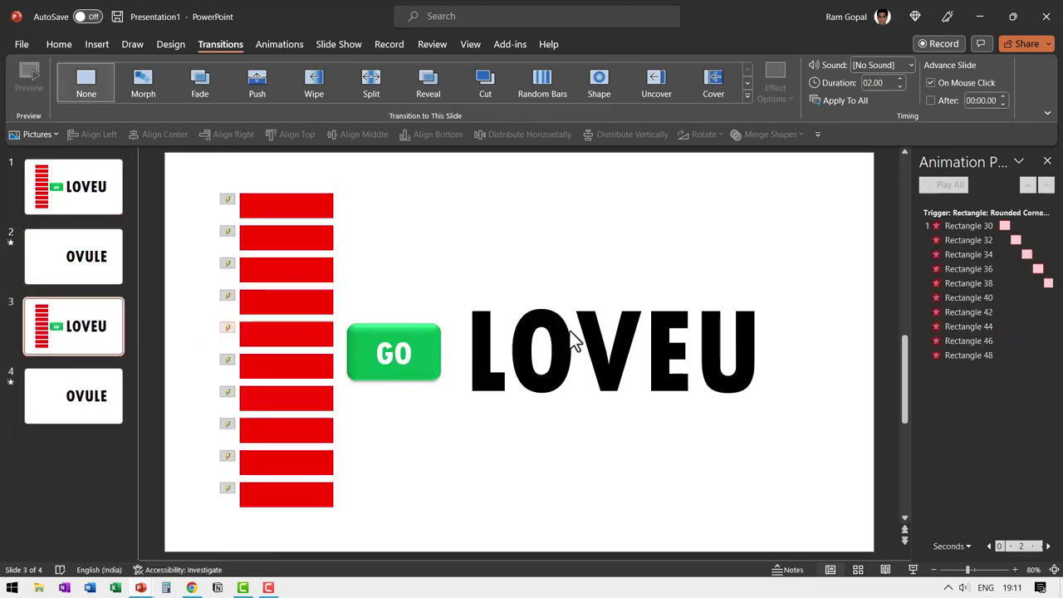
{"action": "left_click_drag", "start_coordinate": [485, 334], "coordinate": [803, 351]}
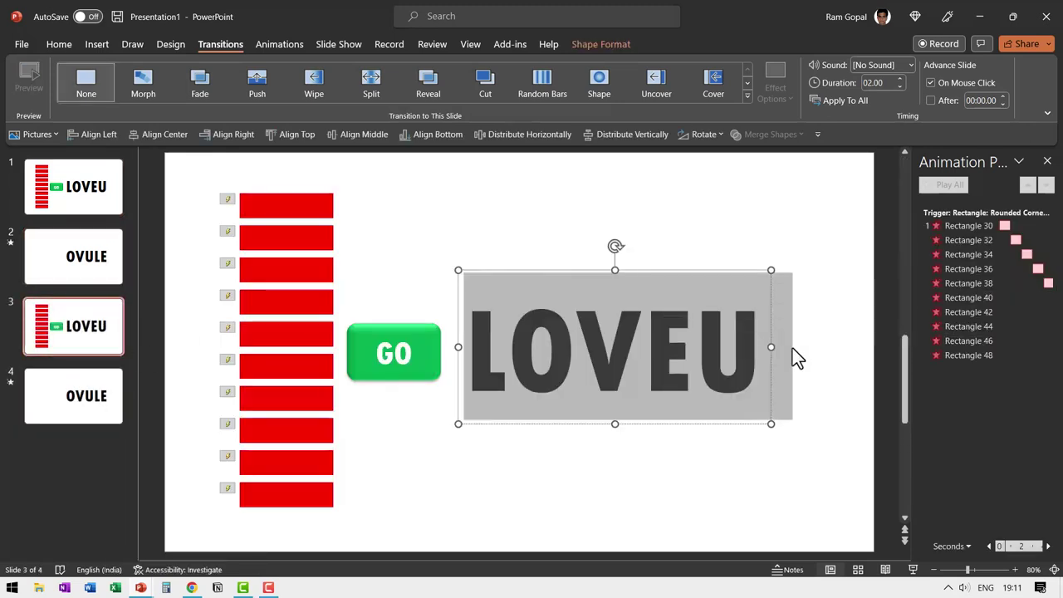
{"action": "type", "text": "LLOPEN"}
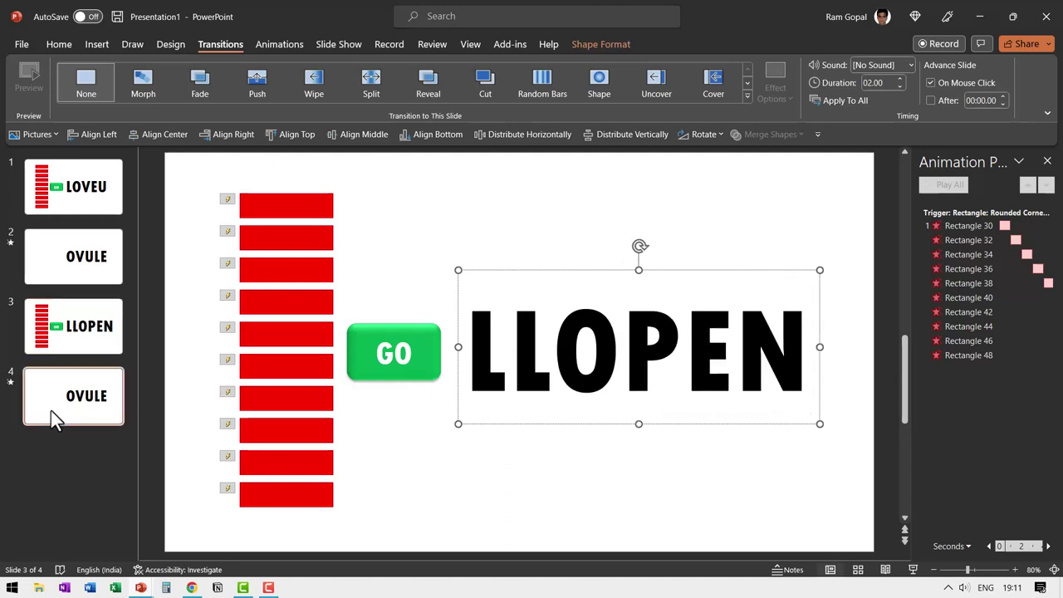
- Change OVULE to POLLEN on slide 4, then start the slide show from slide 3
{"action": "left_click", "coordinate": [52, 415]}
{"action": "left_click", "coordinate": [479, 340]}
{"action": "left_click_drag", "start_coordinate": [465, 341], "coordinate": [826, 343]}
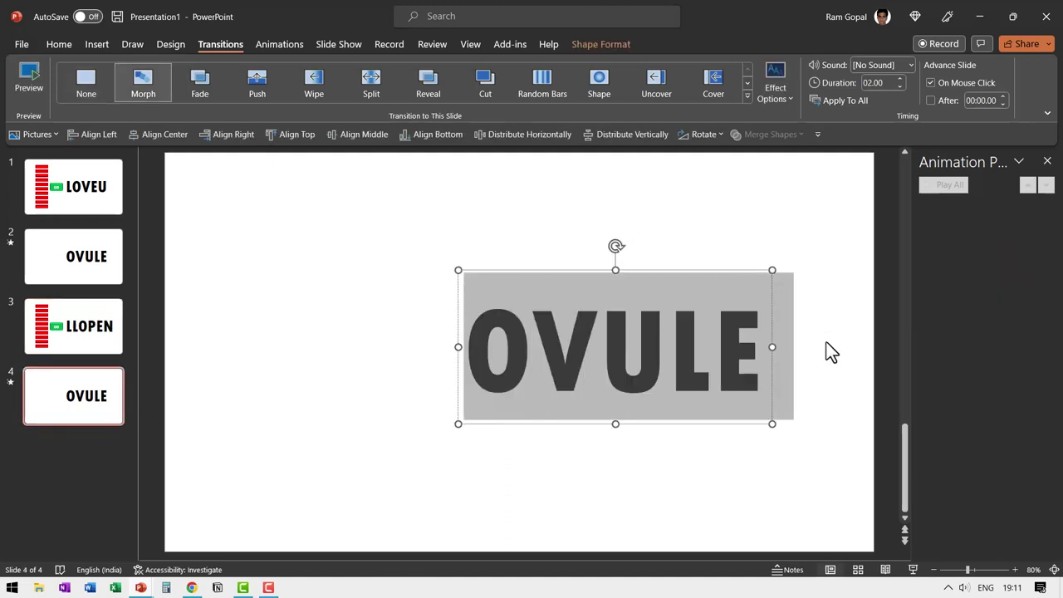
{"action": "type", "text": "POLLEN"}
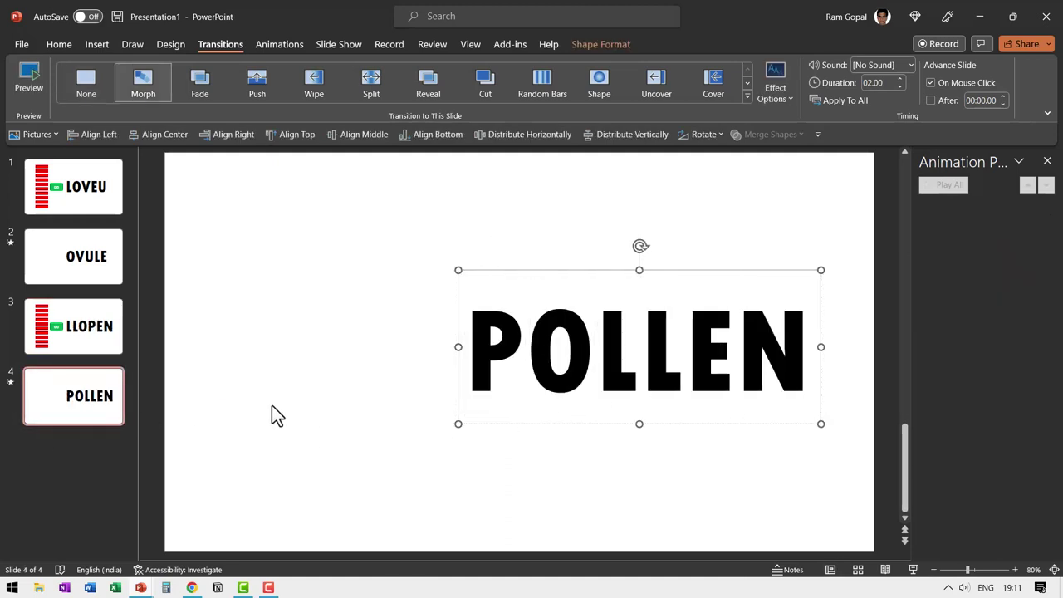
{"action": "left_click", "coordinate": [117, 346]}
{"action": "left_click", "coordinate": [913, 570]}
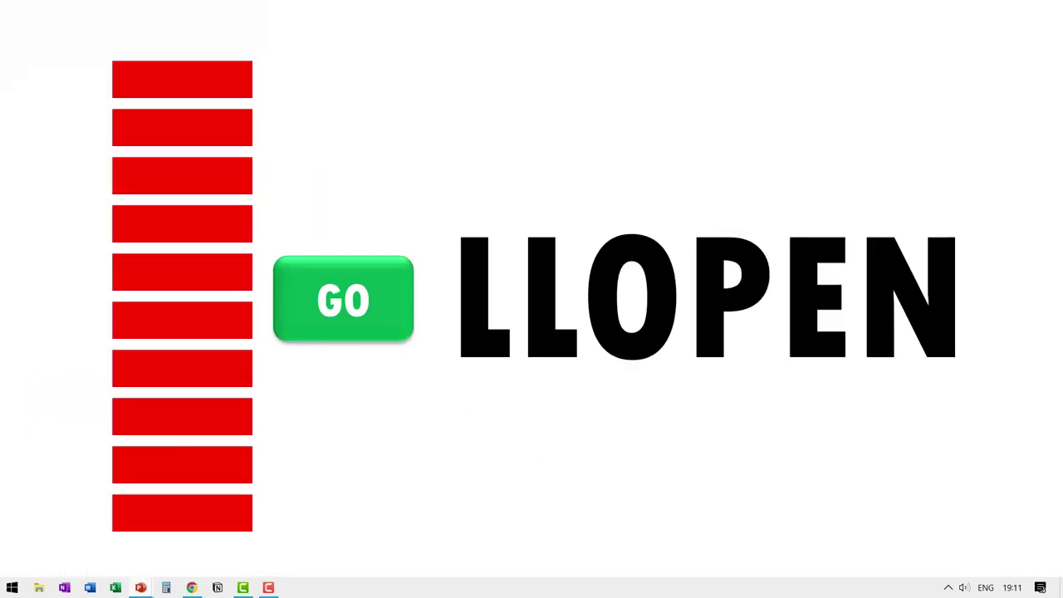
- Trigger GO to wipe the timer bars, advance to POLLEN, end the show, then switch to the browser
{"action": "left_click", "coordinate": [397, 327]}
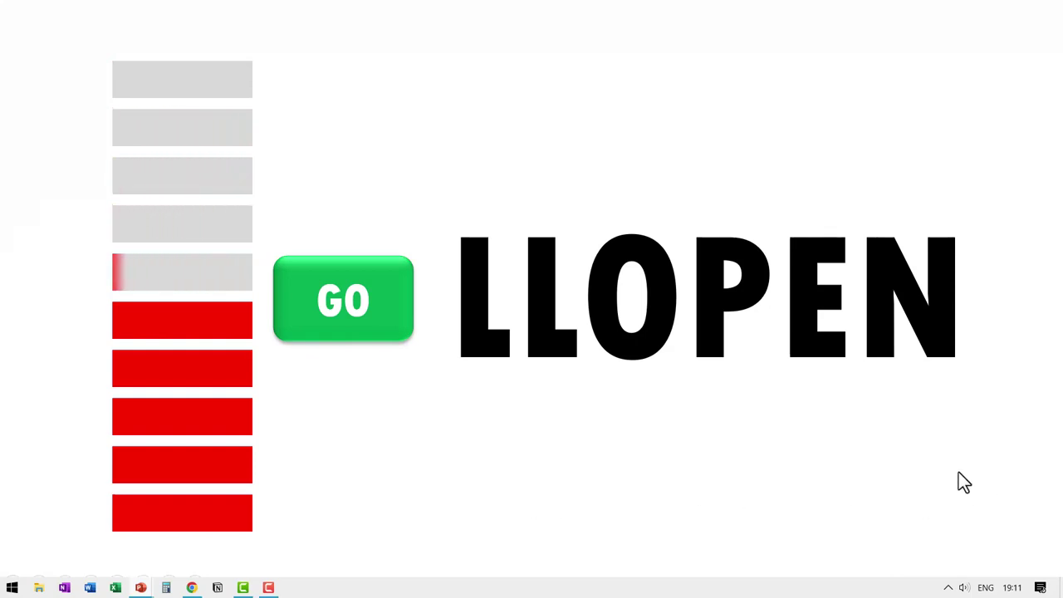
{"action": "key", "text": "Right"}
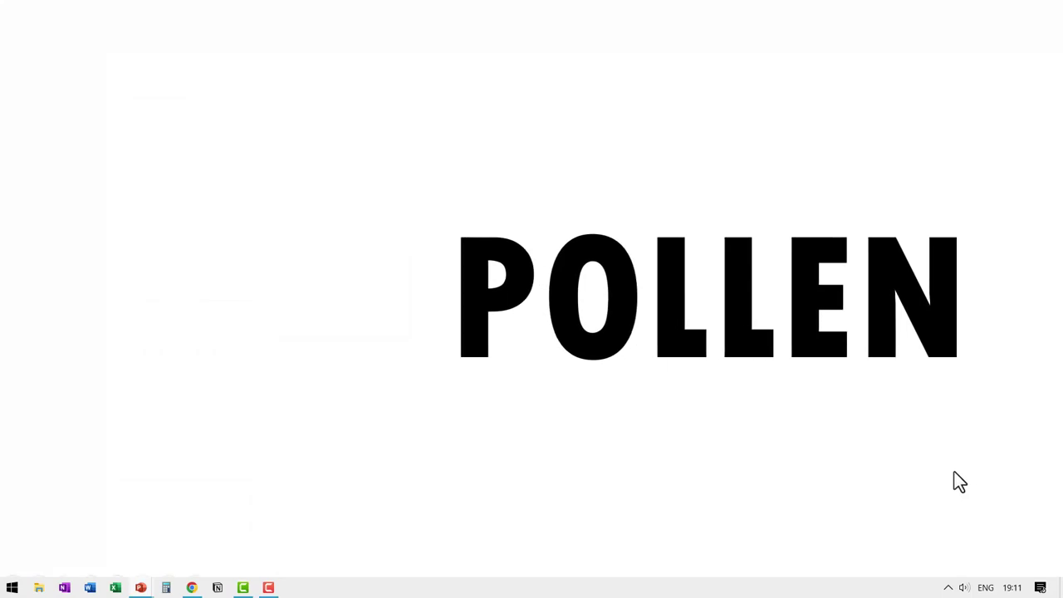
{"action": "key", "text": "Escape"}
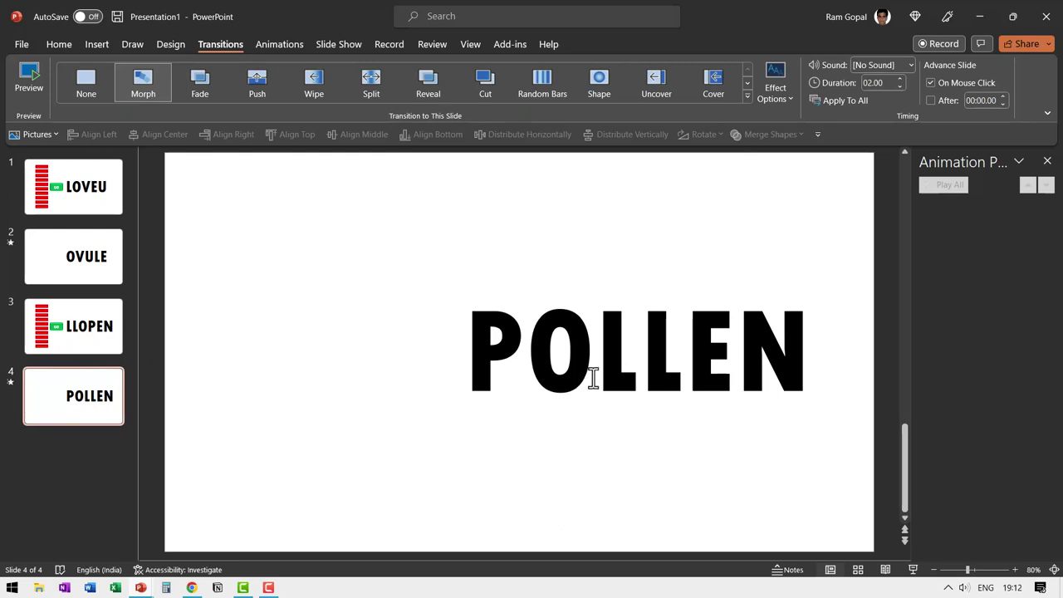
{"action": "key", "text": "alt+Tab"}
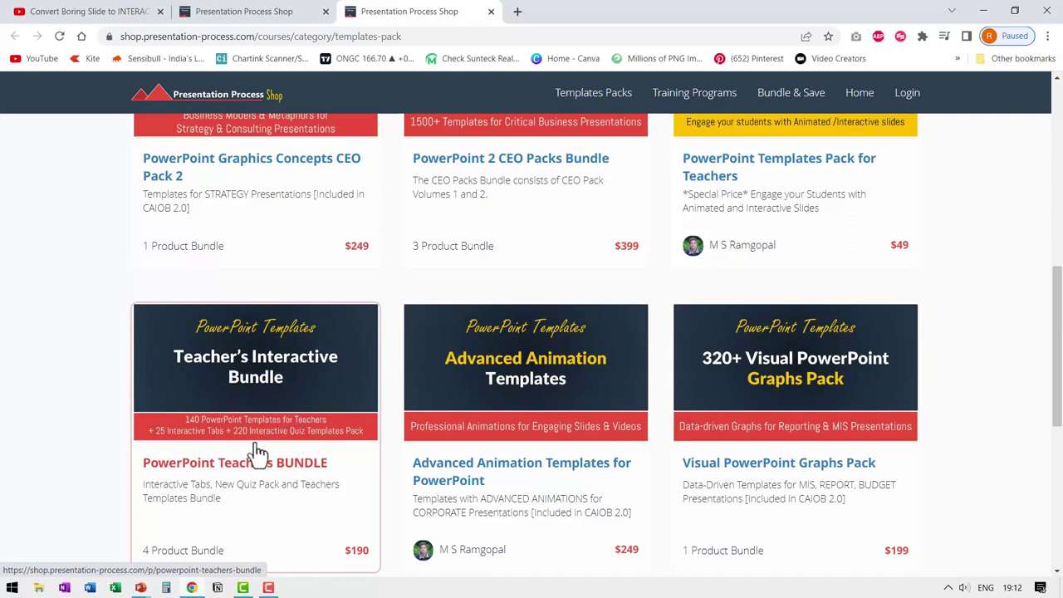
- Scroll through the template bundle cards, including the $190 Teachers BUNDLE and the 220 Interactive QUIZ Pack
{"action": "scroll", "coordinate": [287, 432], "scroll_direction": "down", "scroll_amount": 2}
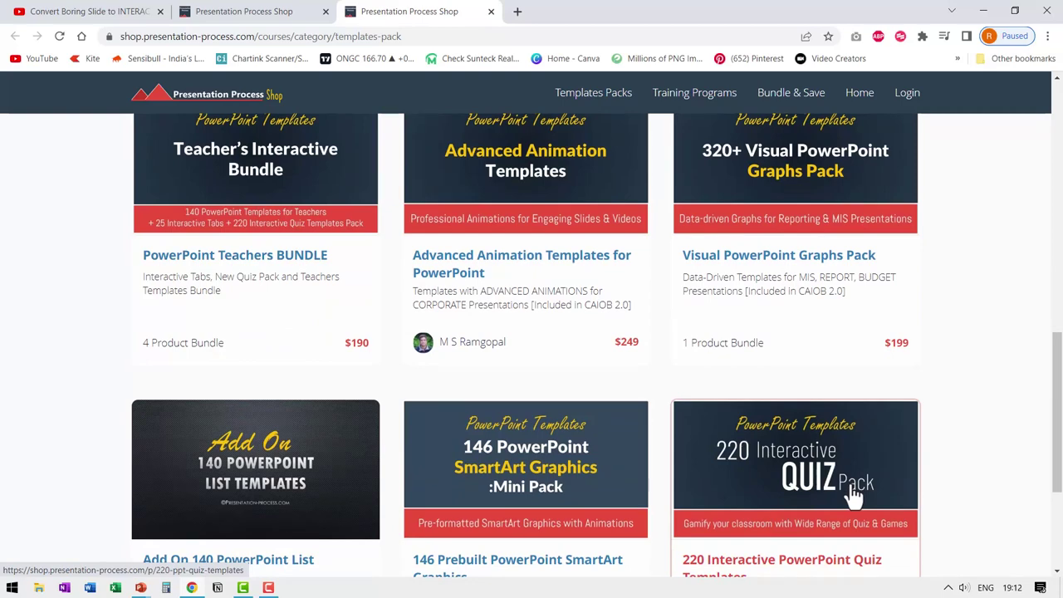
{"action": "scroll", "coordinate": [816, 499], "scroll_direction": "up", "scroll_amount": 2}
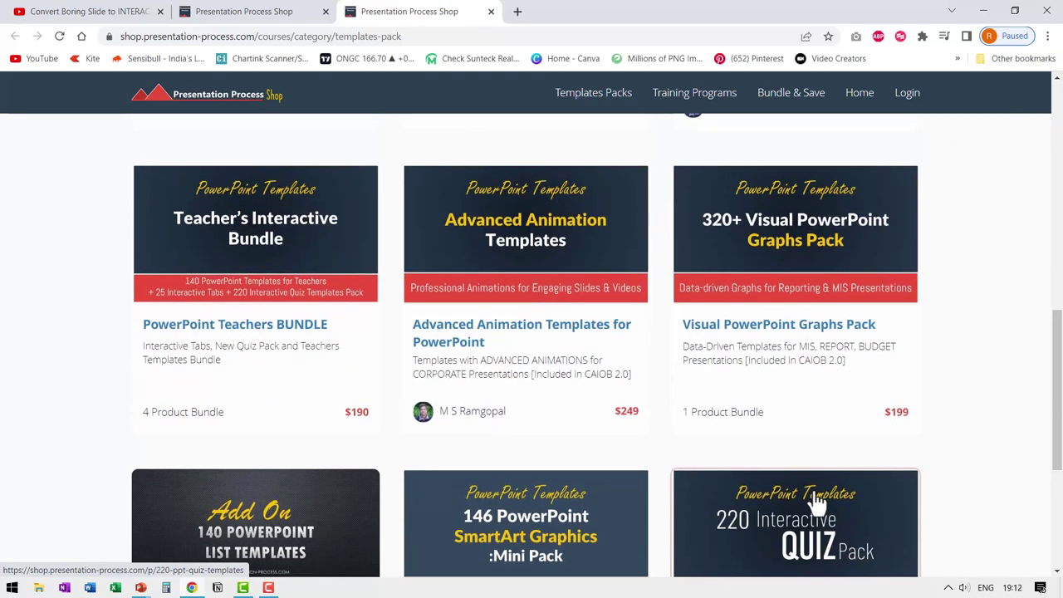